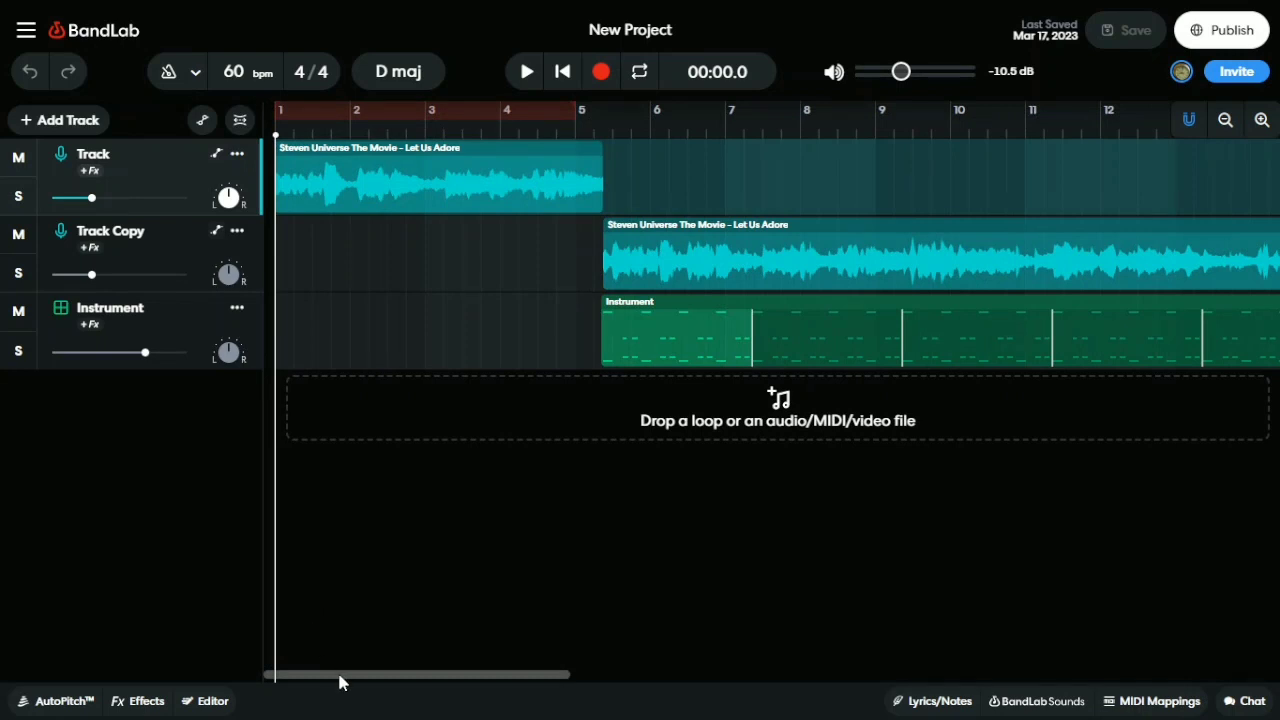
Play the remix from about bar 5, then stop and park the playhead at 00:17.0
{"action": "left_click_drag", "start_coordinate": [340, 677], "coordinate": [313, 641]}
{"action": "mouse_move", "coordinate": [494, 678]}
{"action": "left_mouse_down"}
{"action": "mouse_move", "coordinate": [837, 661]}
{"action": "mouse_move", "coordinate": [721, 636]}
{"action": "mouse_move", "coordinate": [445, 613]}
{"action": "left_mouse_up"}
{"action": "left_click", "coordinate": [578, 265]}
{"action": "key", "text": "space"}
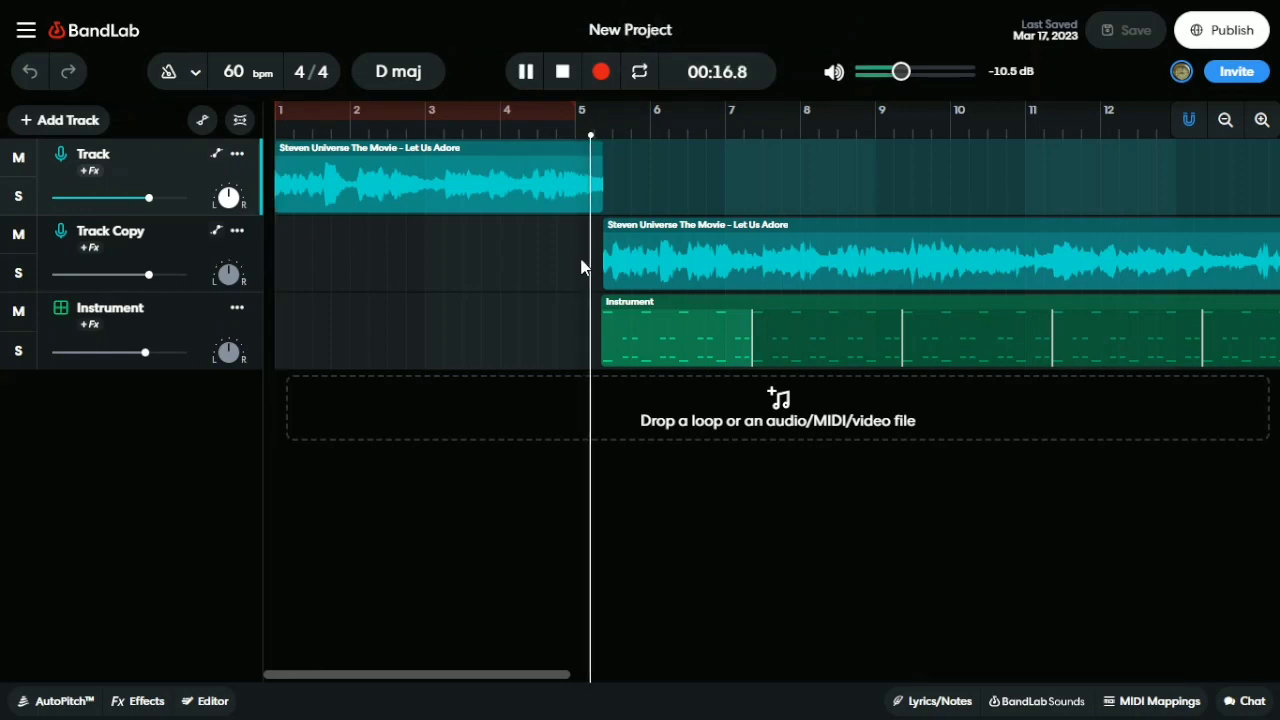
{"action": "left_click", "coordinate": [522, 70]}
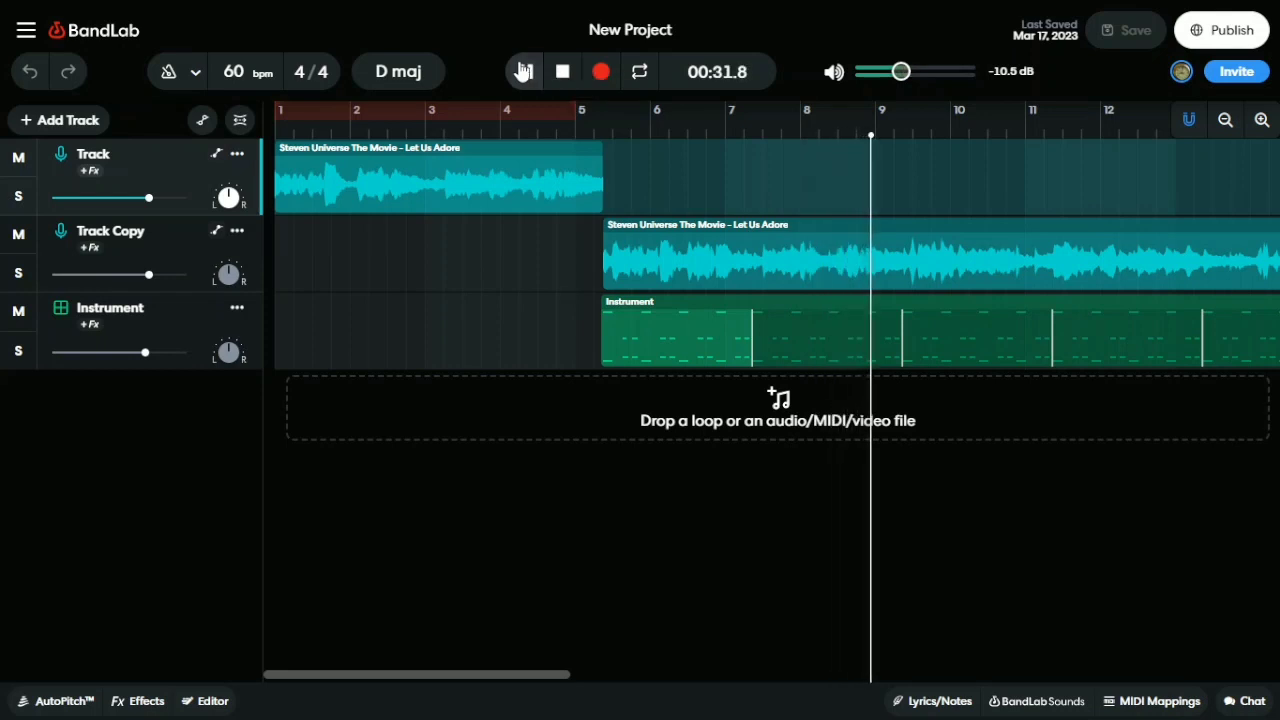
{"action": "left_click_drag", "start_coordinate": [875, 206], "coordinate": [591, 186]}
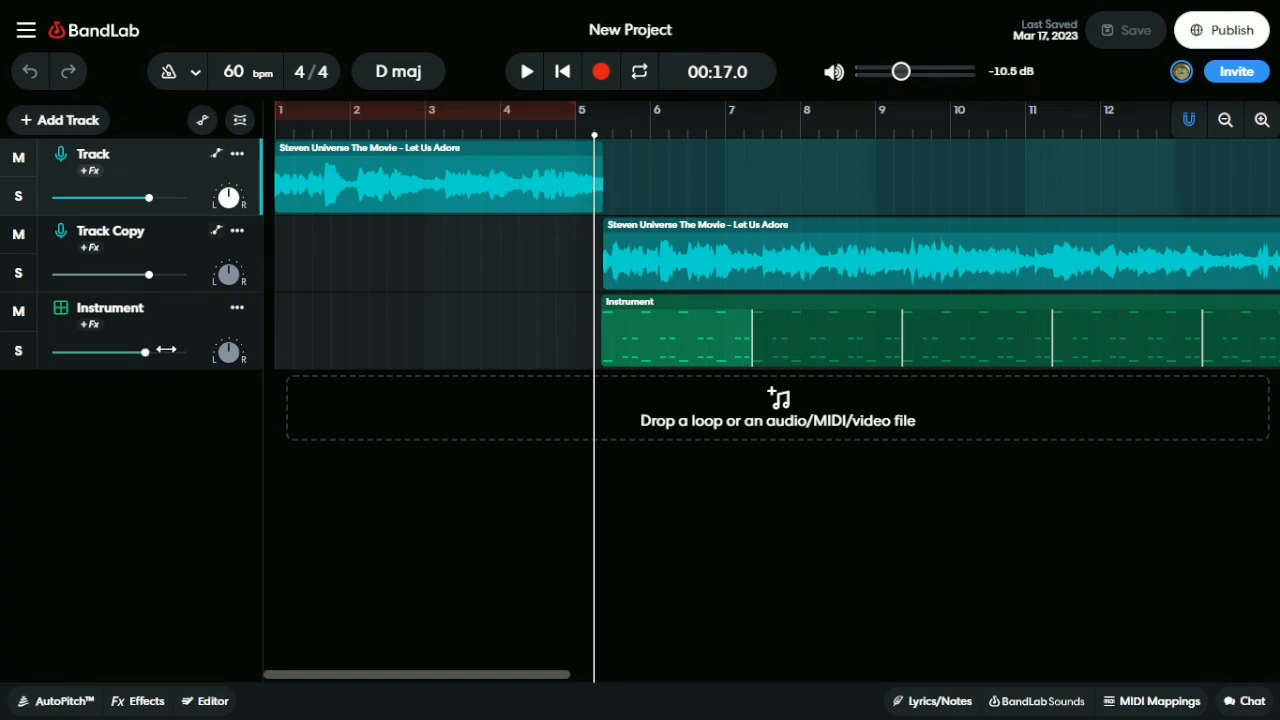
Open the Instrument track's drum pattern in the MIDI Editor and scroll to its notes
{"action": "left_click", "coordinate": [158, 304]}
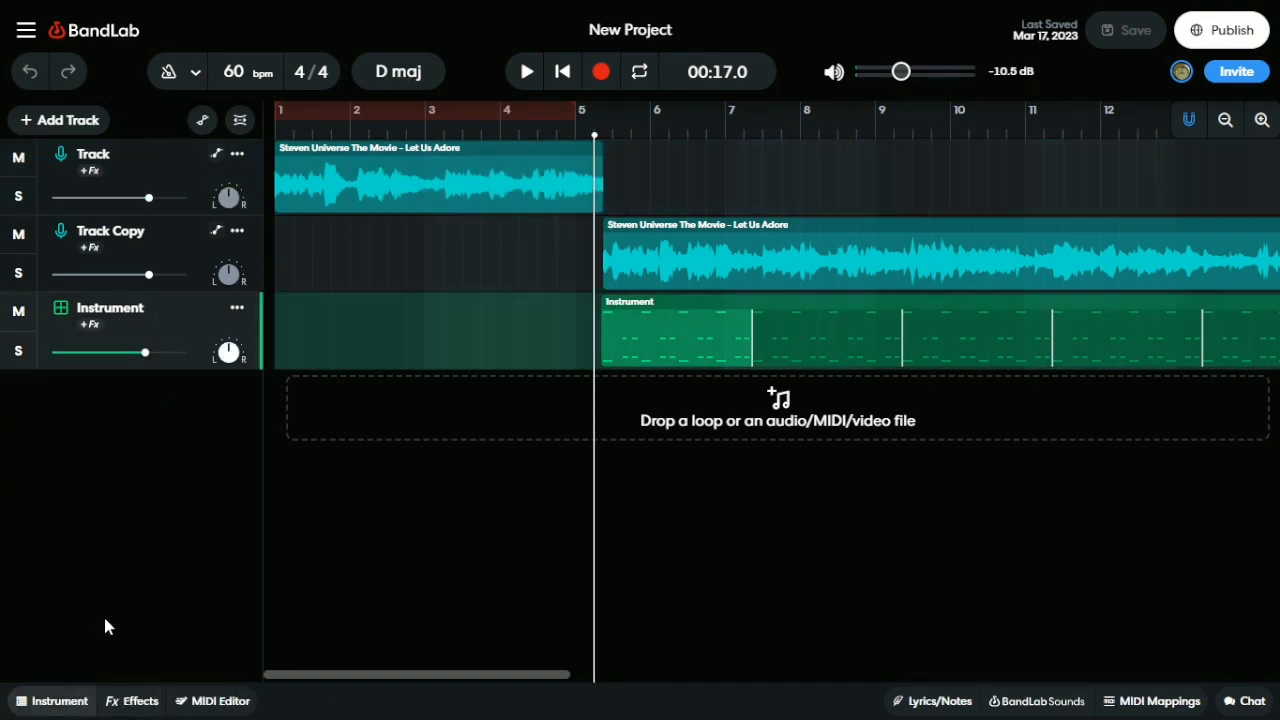
{"action": "left_click", "coordinate": [66, 701]}
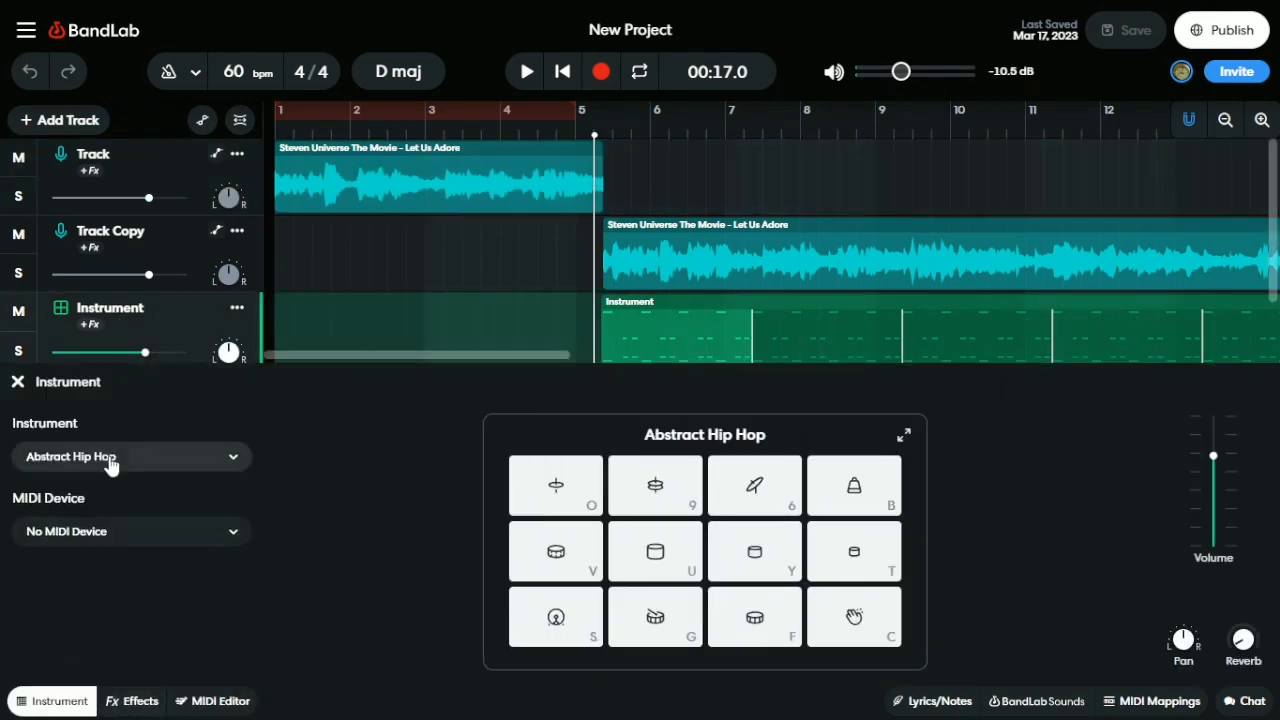
{"action": "left_click", "coordinate": [233, 700]}
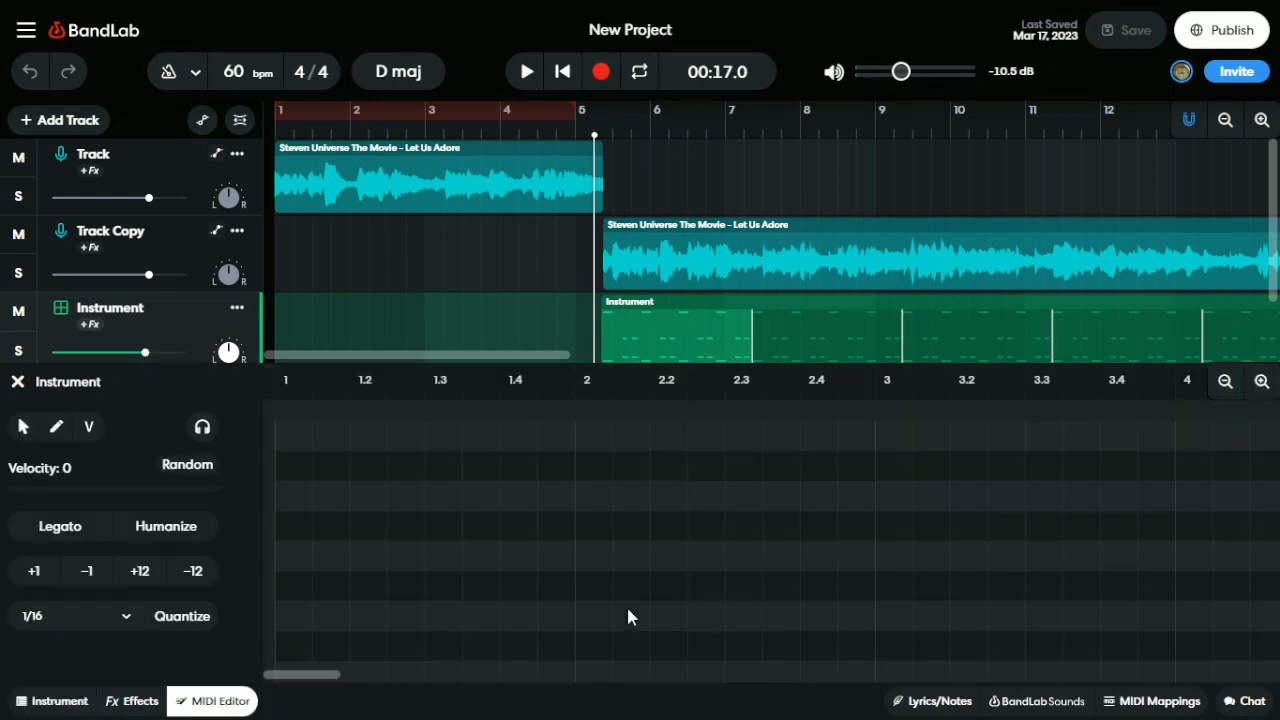
{"action": "scroll", "coordinate": [628, 610], "scroll_direction": "down", "scroll_amount": 1}
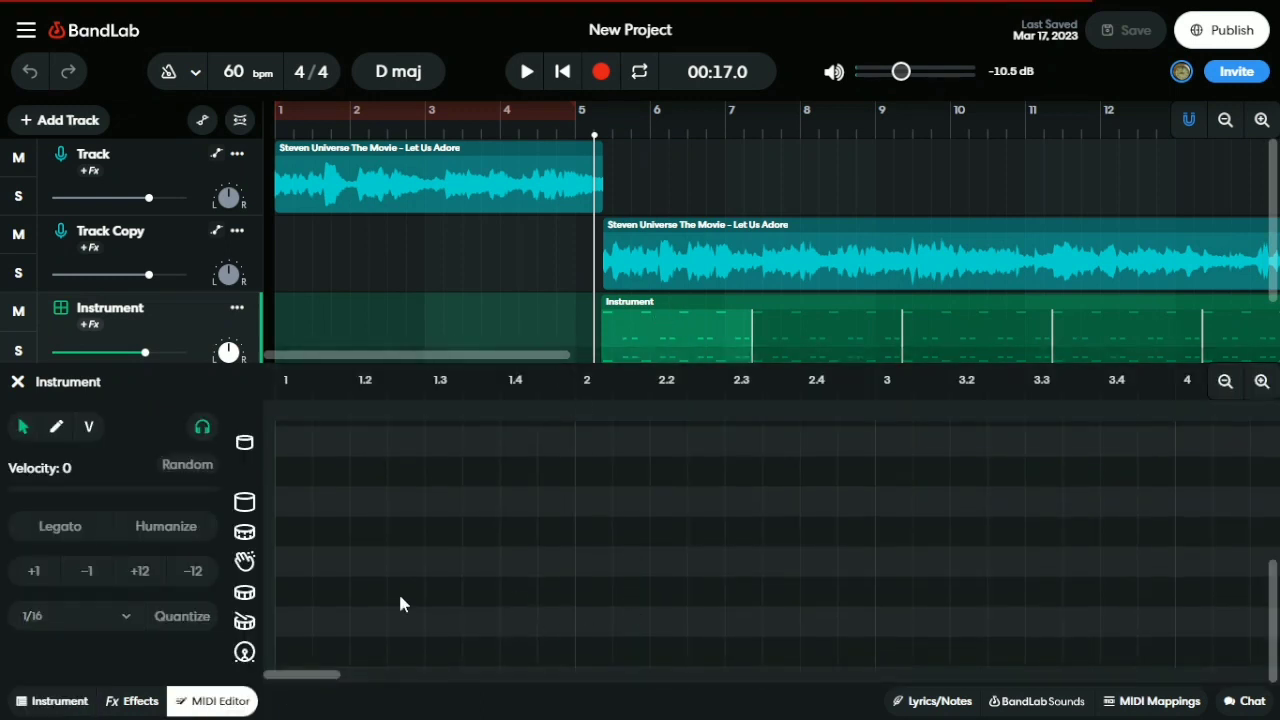
{"action": "left_click_drag", "start_coordinate": [329, 674], "coordinate": [400, 680]}
{"action": "scroll", "coordinate": [483, 600], "scroll_direction": "up", "scroll_amount": 3}
{"action": "scroll", "coordinate": [480, 597], "scroll_direction": "down", "scroll_amount": 3}
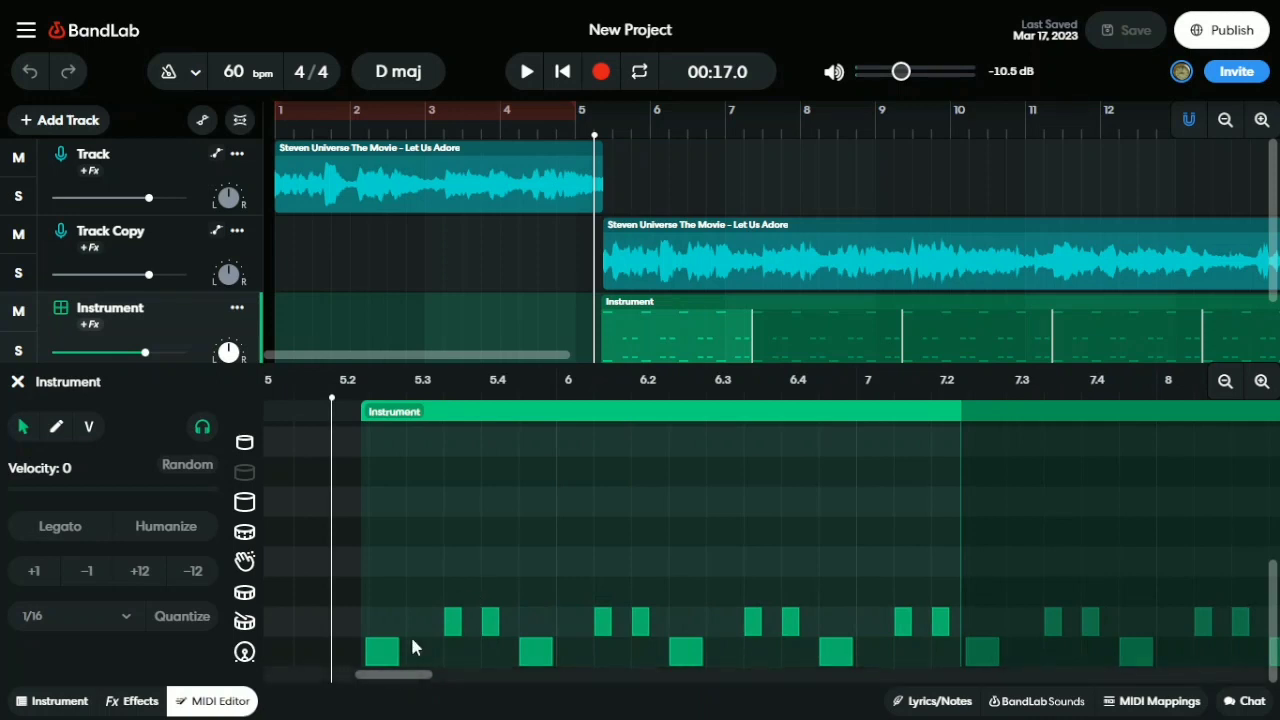
{"action": "scroll", "coordinate": [445, 575], "scroll_direction": "up", "scroll_amount": 3}
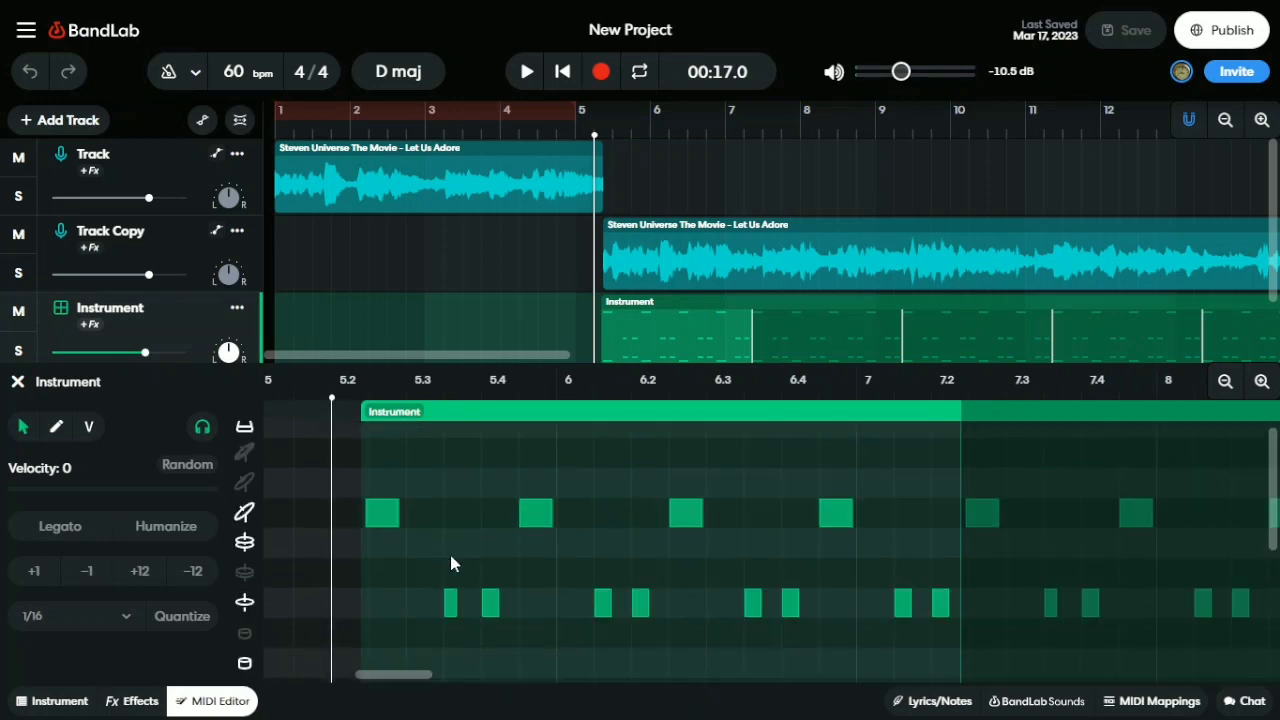
{"action": "scroll", "coordinate": [476, 545], "scroll_direction": "down", "scroll_amount": 3}
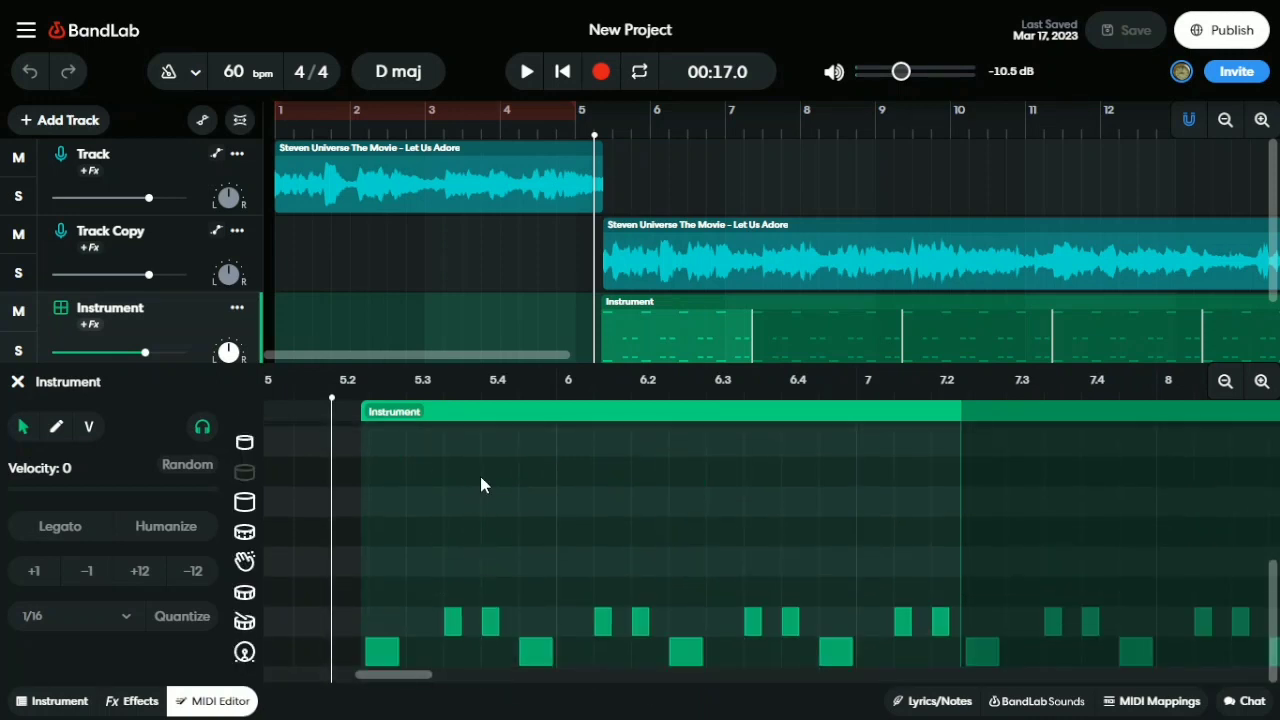
Play the drum pattern briefly, stopping at 00:19.6, and solo the Instrument track
{"action": "left_click", "coordinate": [525, 72]}
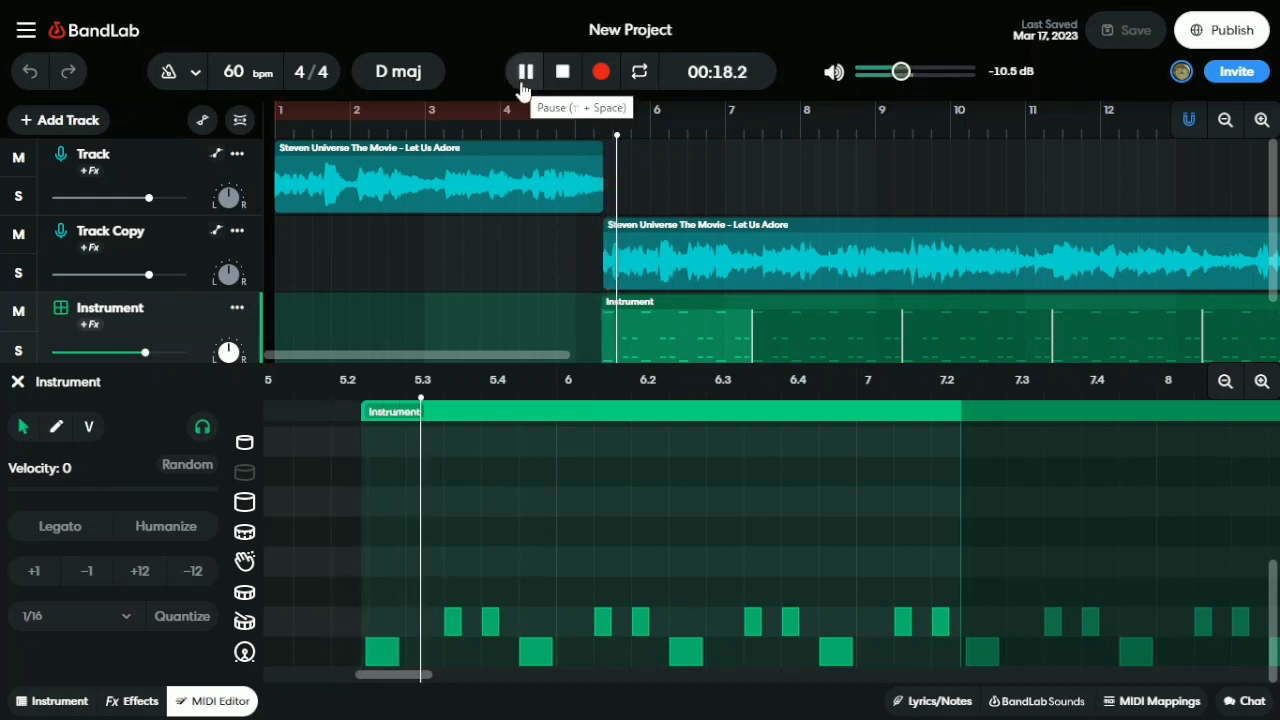
{"action": "left_click", "coordinate": [525, 72]}
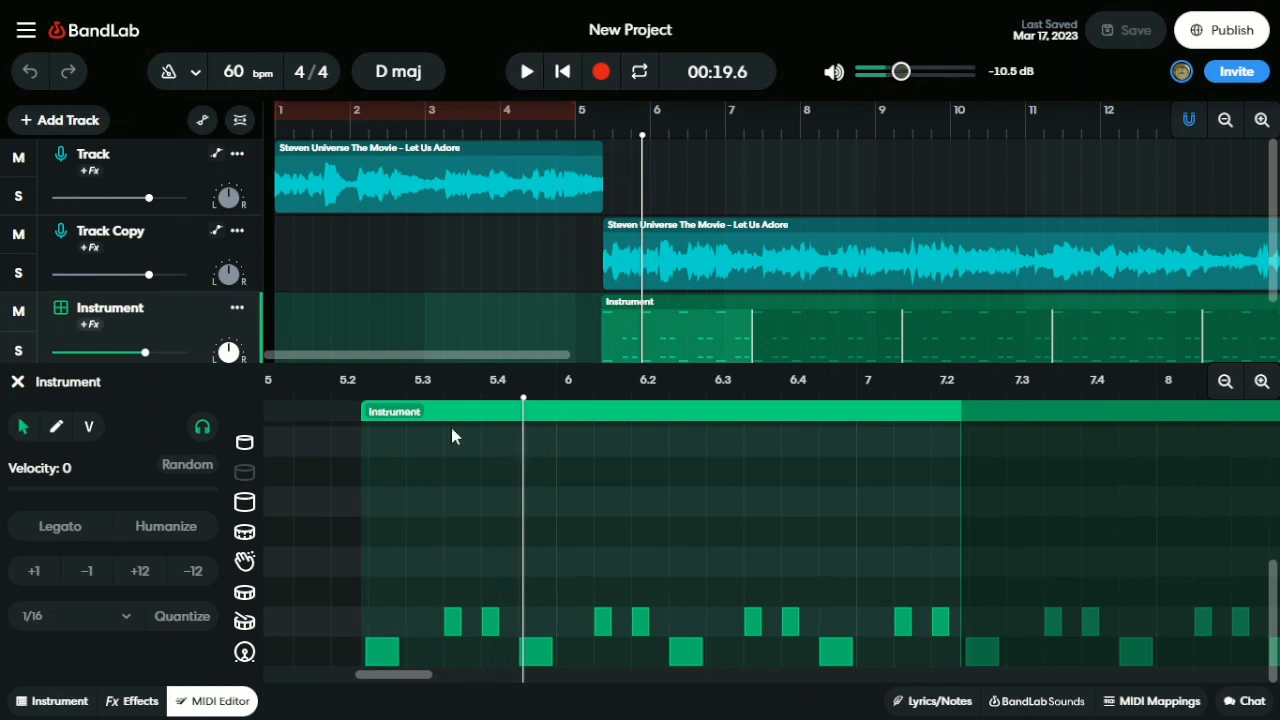
{"action": "scroll", "coordinate": [113, 243], "scroll_direction": "down", "scroll_amount": 2}
{"action": "left_click", "coordinate": [18, 267]}
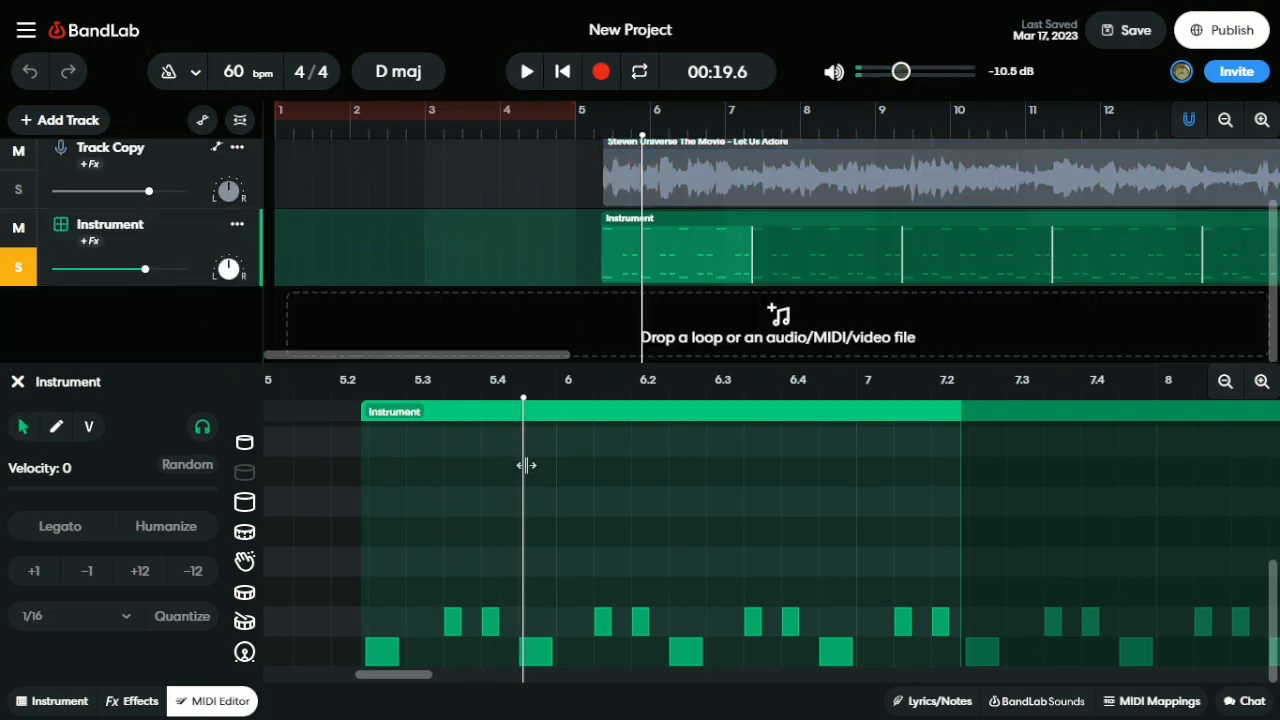
Deselect the two selected drum notes in the pattern
{"action": "left_click_drag", "start_coordinate": [398, 472], "coordinate": [490, 712]}
{"action": "scroll", "coordinate": [421, 490], "scroll_direction": "up", "scroll_amount": 2}
{"action": "scroll", "coordinate": [486, 561], "scroll_direction": "up", "scroll_amount": 4}
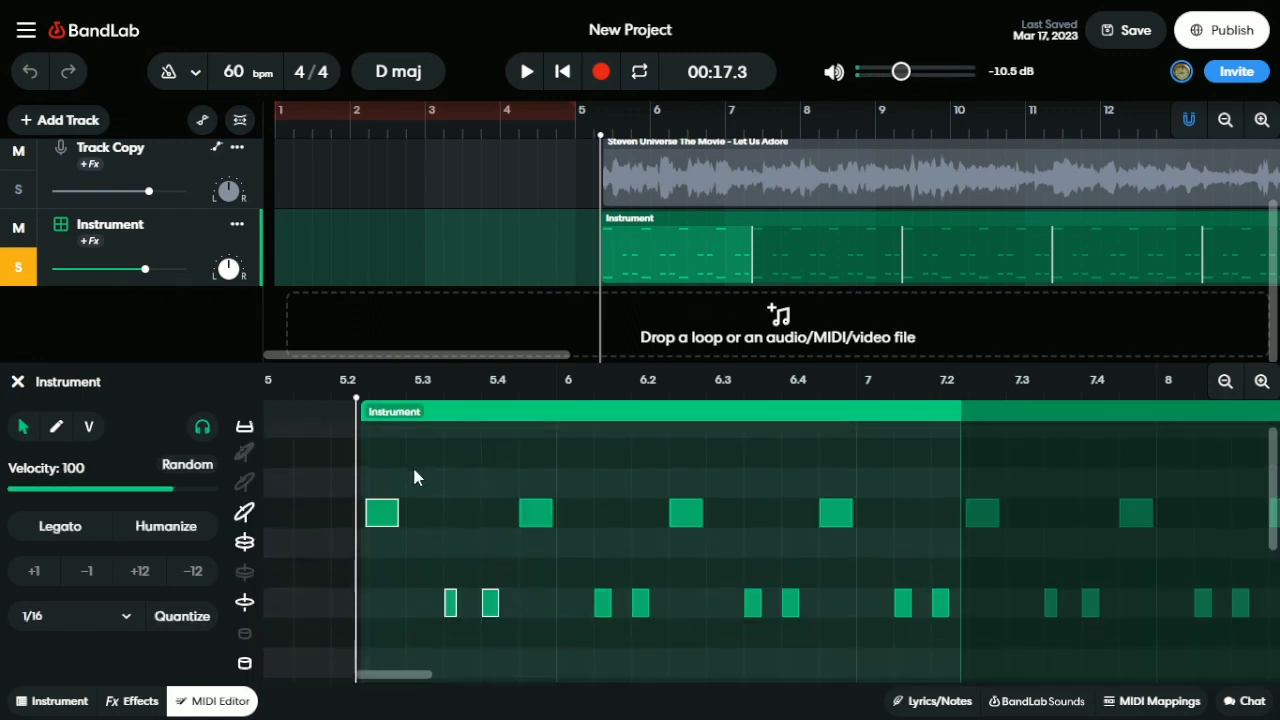
{"action": "left_click", "coordinate": [411, 538]}
{"action": "scroll", "coordinate": [411, 538], "scroll_direction": "down", "scroll_amount": 3}
Play the pattern briefly, then unsolo the Instrument track and close the note editor
{"action": "key", "text": "space"}
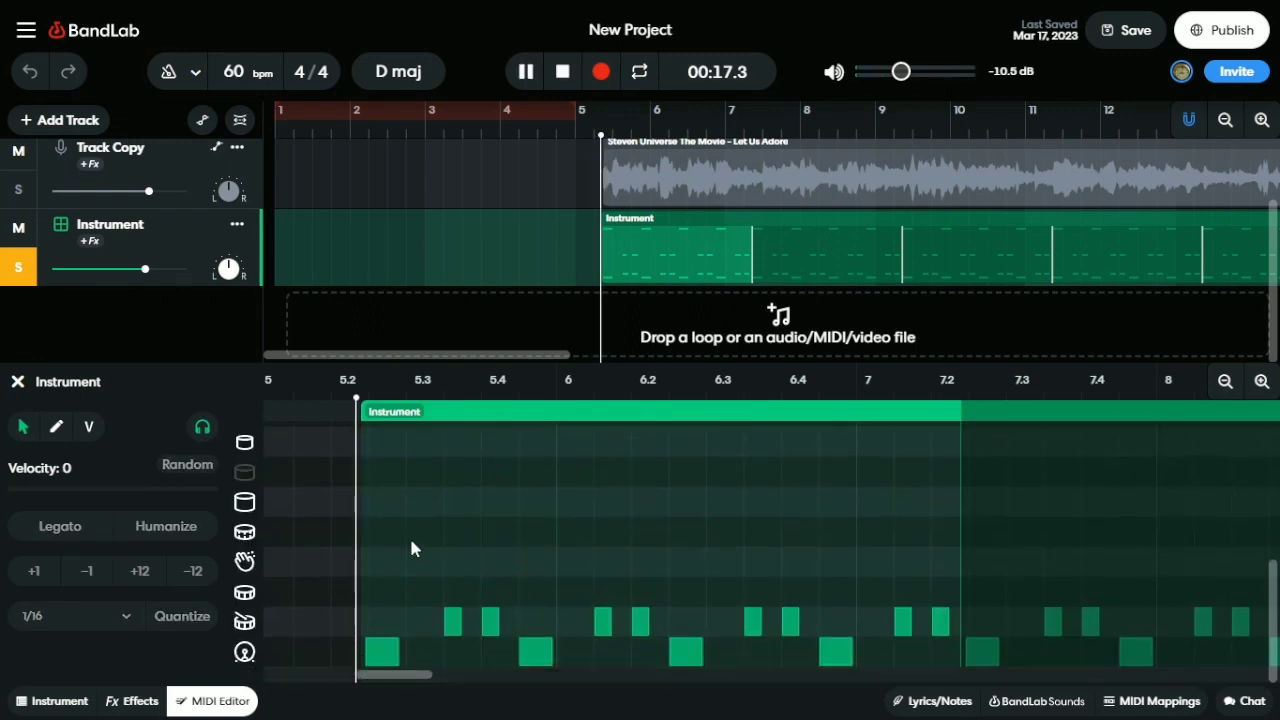
{"action": "left_click", "coordinate": [528, 71]}
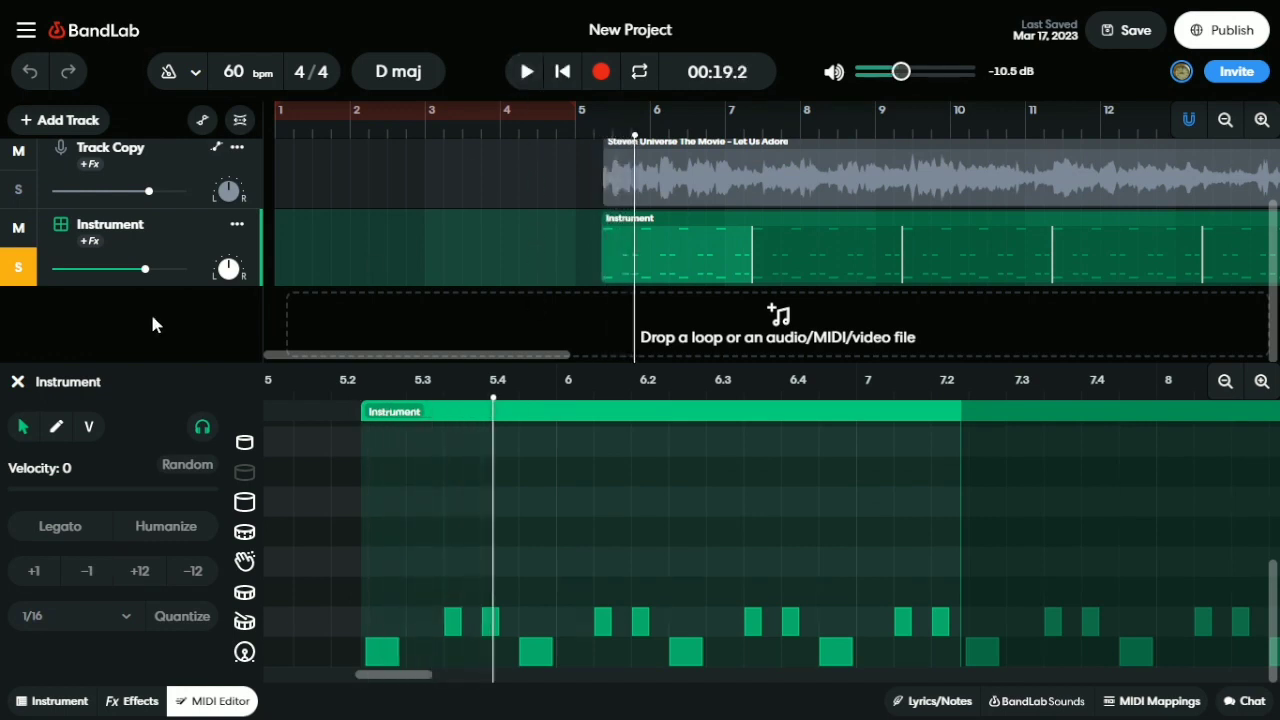
{"action": "left_click", "coordinate": [18, 267]}
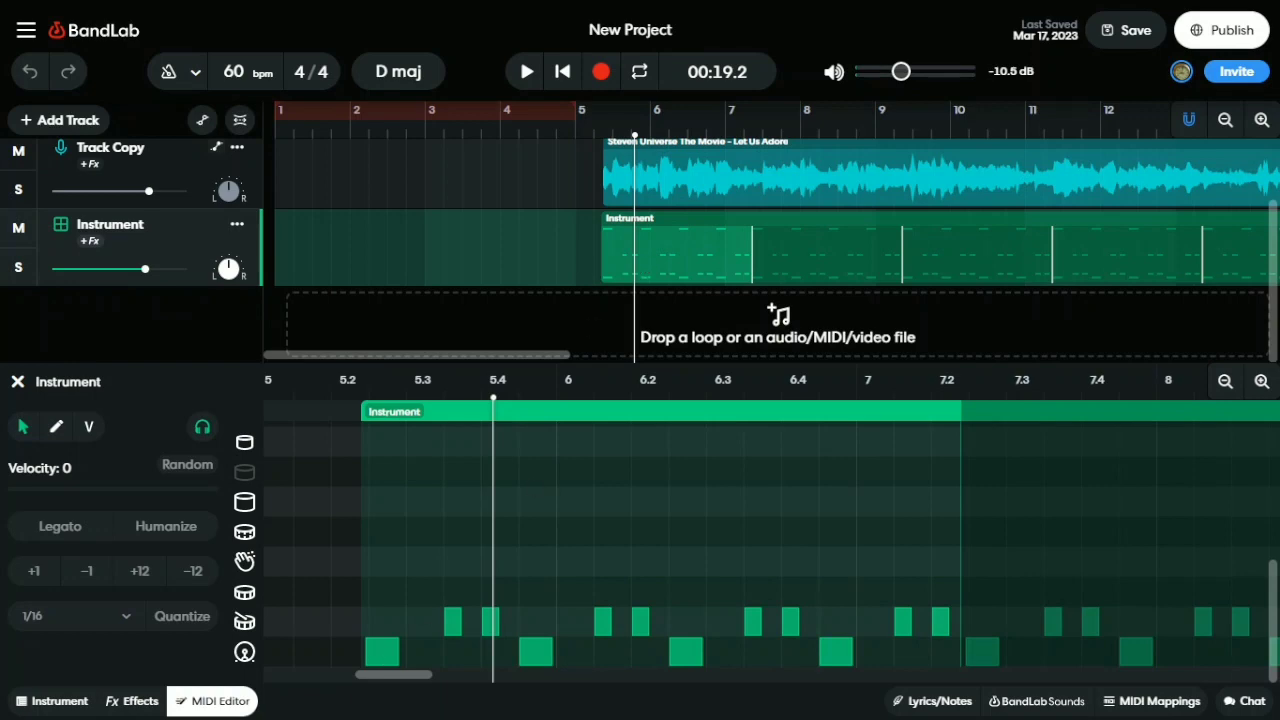
{"action": "left_click", "coordinate": [236, 703]}
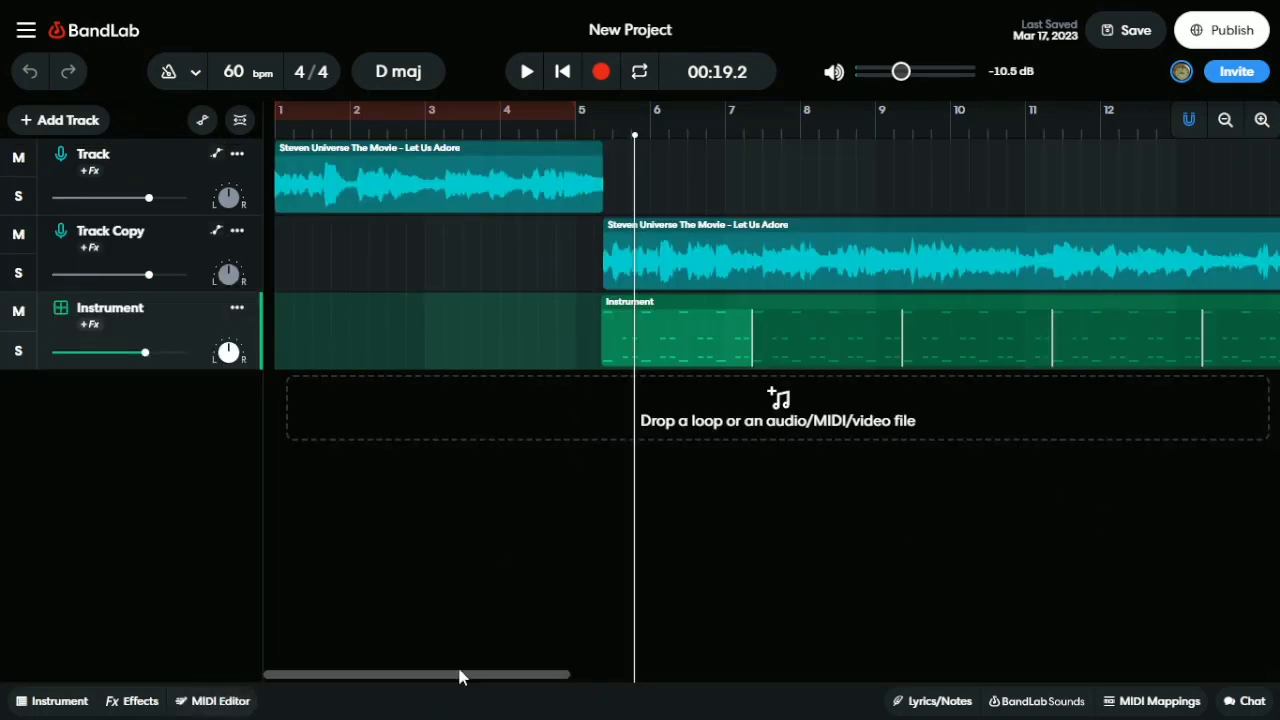
Rewind to 00:00.0, set the playhead near 00:10.3, solo Track Copy and select its first clip
{"action": "left_click_drag", "start_coordinate": [459, 669], "coordinate": [389, 638]}
{"action": "left_click_drag", "start_coordinate": [642, 197], "coordinate": [604, 187]}
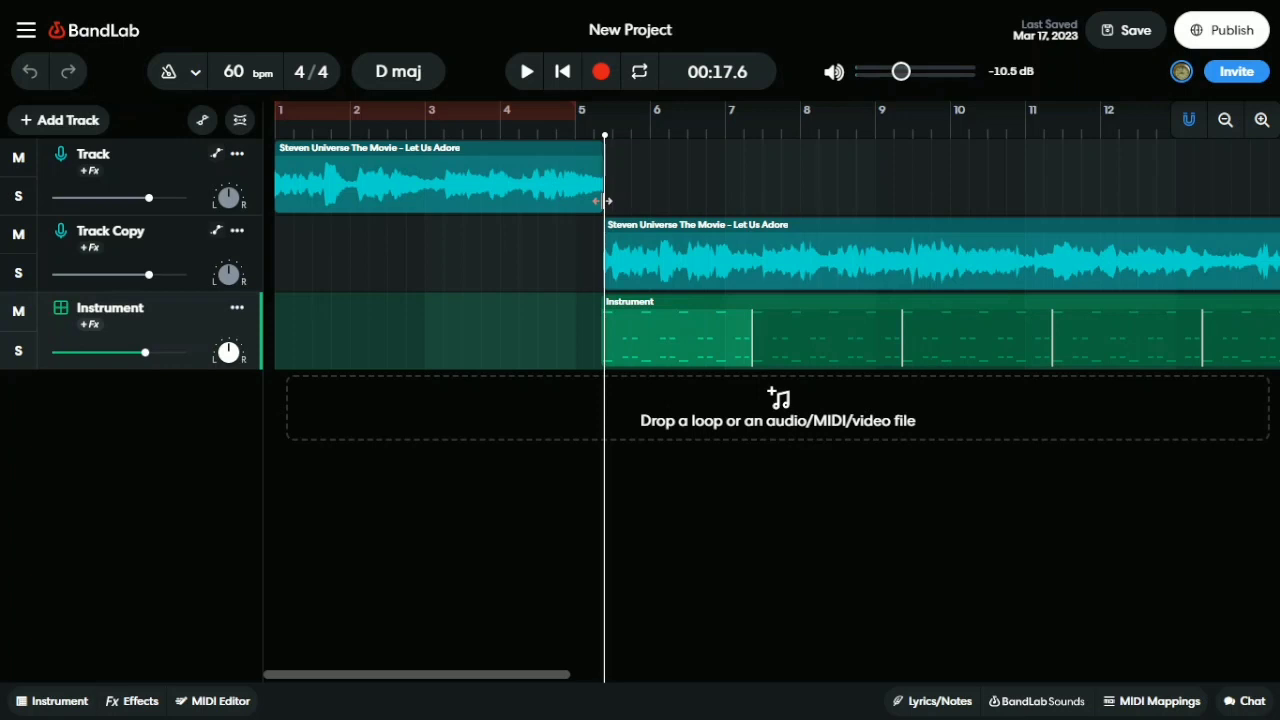
{"action": "left_click_drag", "start_coordinate": [603, 201], "coordinate": [600, 201]}
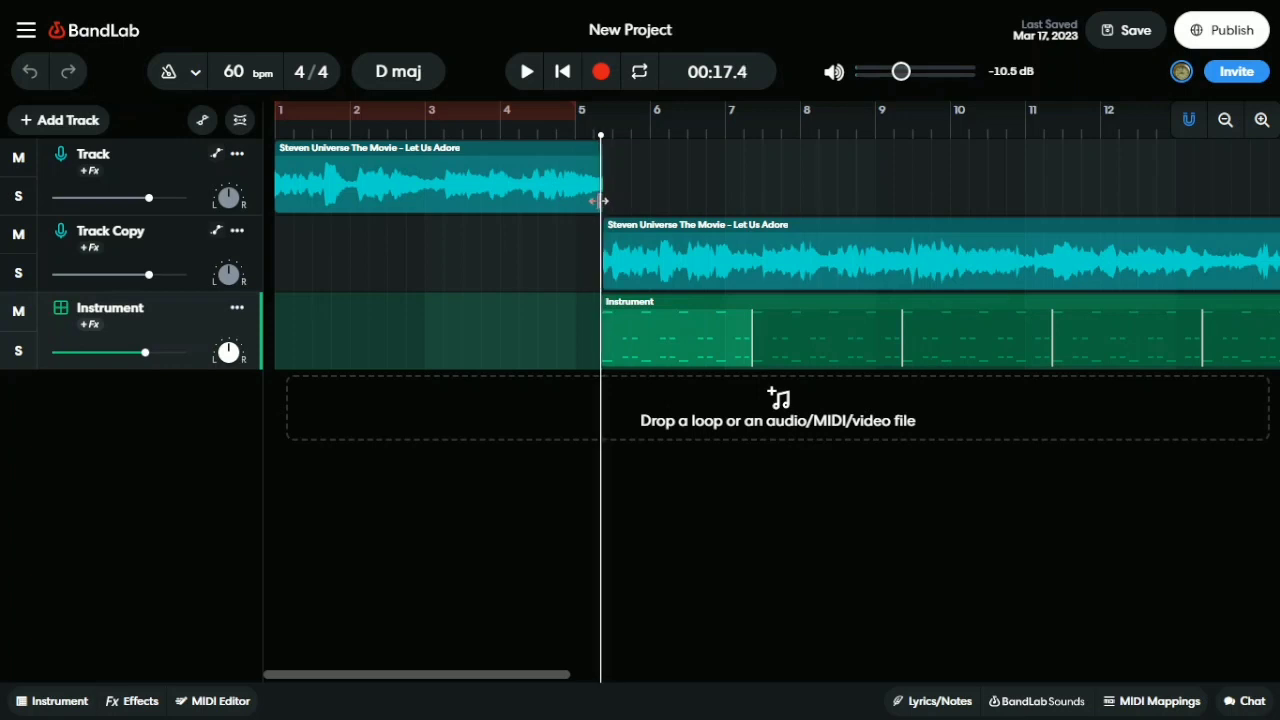
{"action": "left_click_drag", "start_coordinate": [600, 201], "coordinate": [548, 201]}
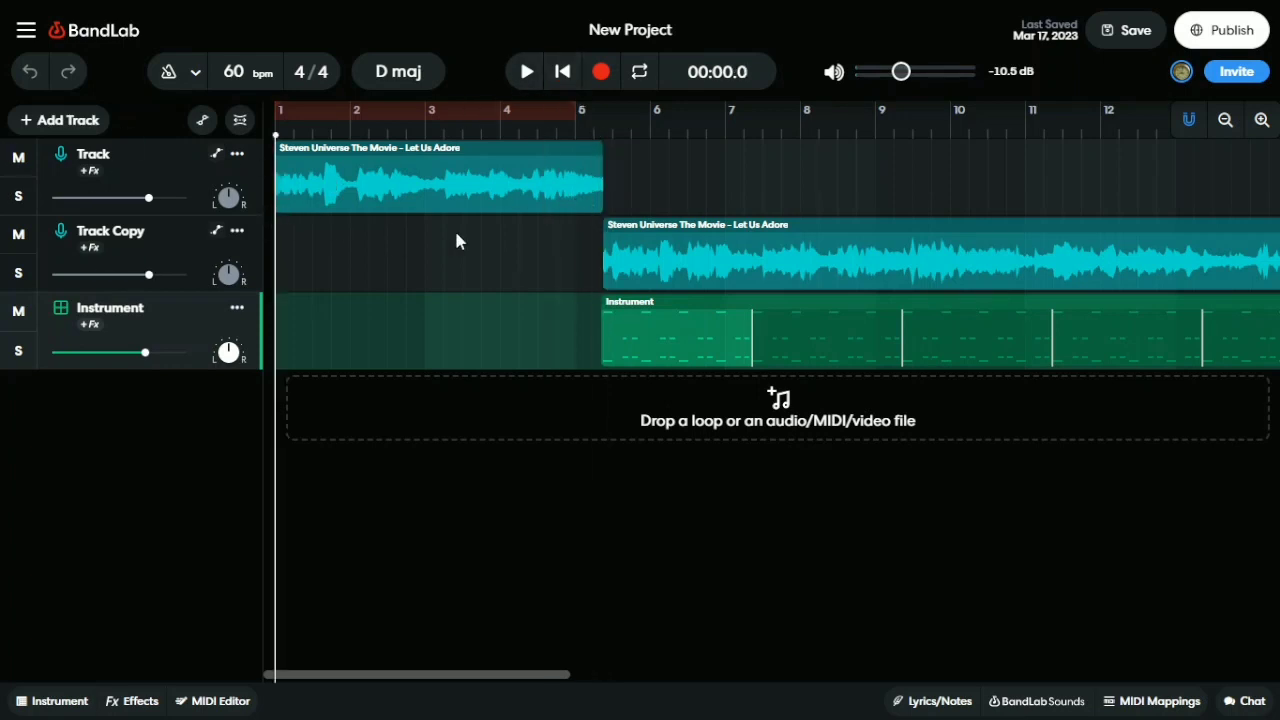
{"action": "left_click", "coordinate": [462, 241]}
{"action": "left_click", "coordinate": [20, 273]}
{"action": "left_click_drag", "start_coordinate": [464, 232], "coordinate": [751, 250]}
Play and stop the soloed Track Copy, unsolo it, and move the playhead past the first clip
{"action": "left_click", "coordinate": [526, 72]}
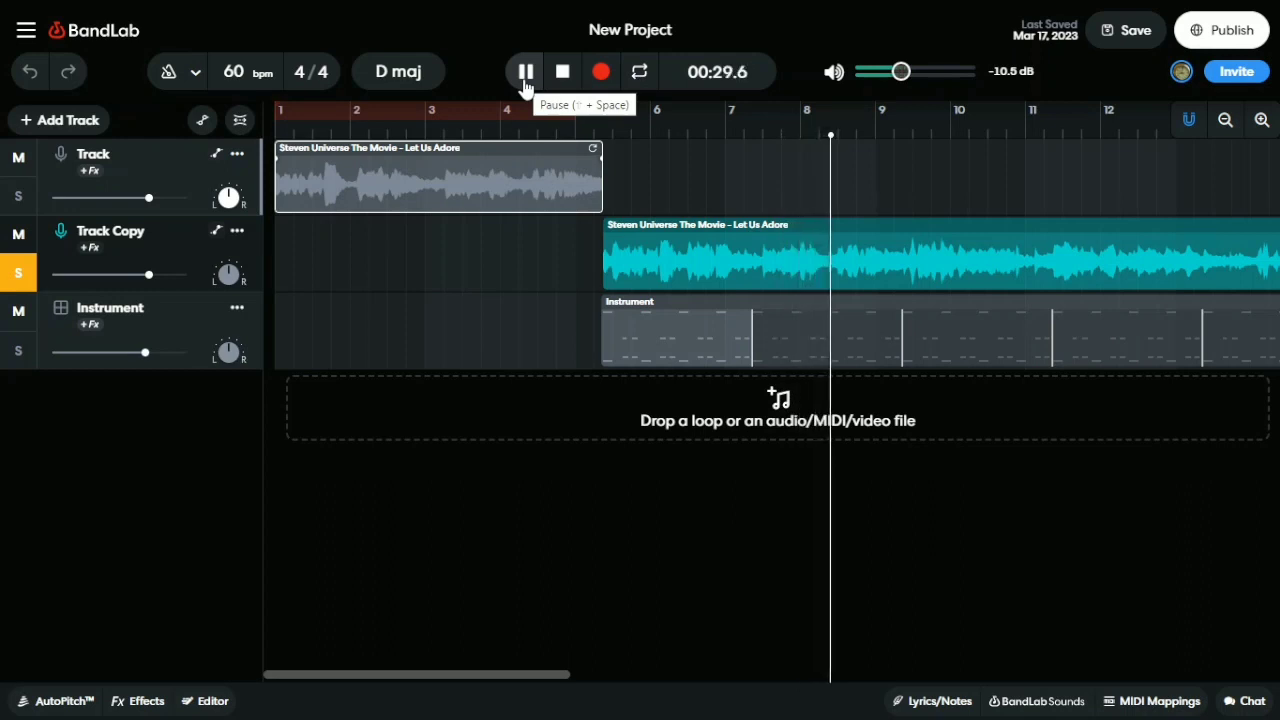
{"action": "left_click", "coordinate": [526, 72]}
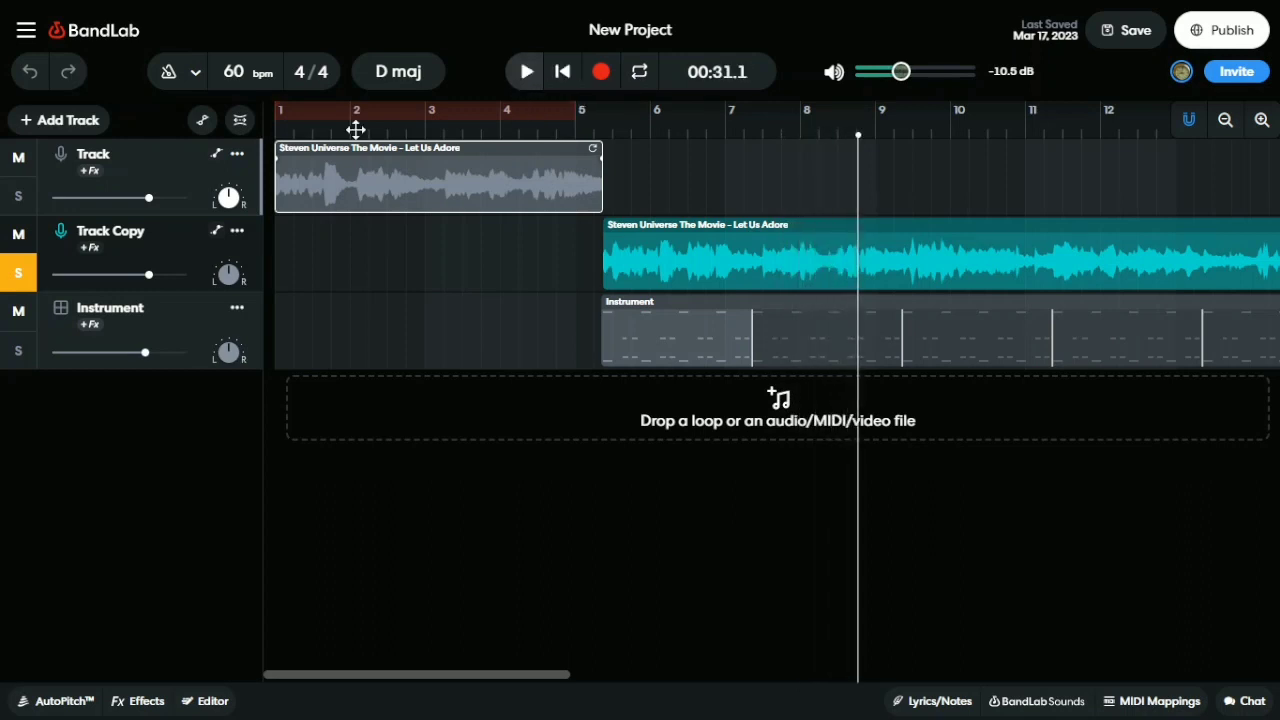
{"action": "left_click", "coordinate": [18, 273]}
{"action": "left_click", "coordinate": [855, 186]}
{"action": "left_click", "coordinate": [560, 175]}
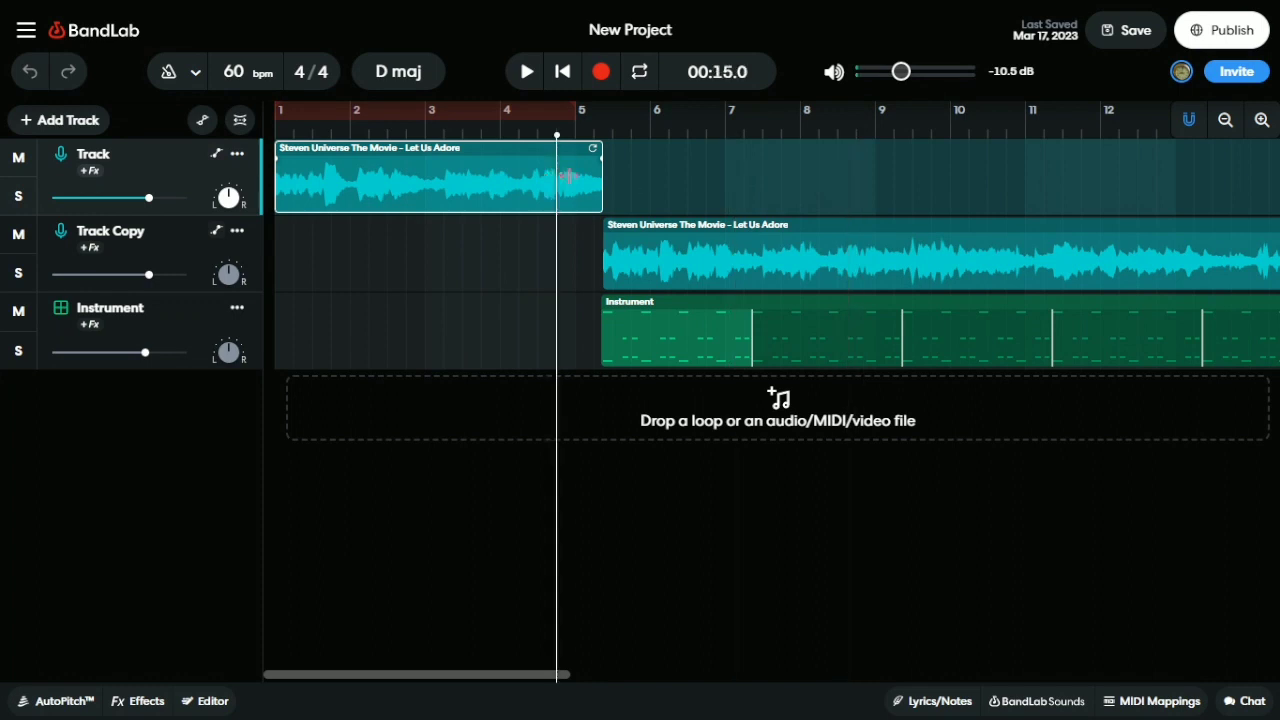
{"action": "left_click", "coordinate": [577, 173]}
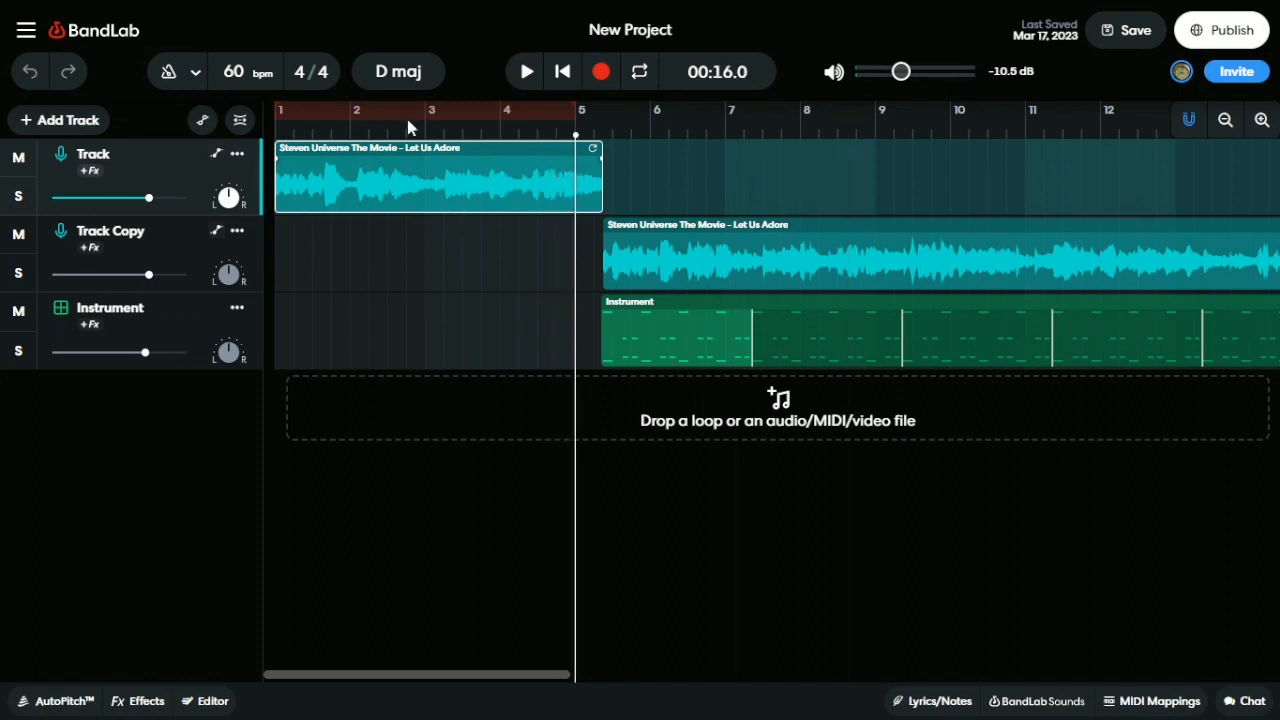
{"action": "left_click", "coordinate": [670, 211]}
Solo Track Copy for another short listen, stopping at 00:24.1, then unsolo it so all tracks play
{"action": "left_click", "coordinate": [18, 273]}
{"action": "left_click", "coordinate": [527, 72]}
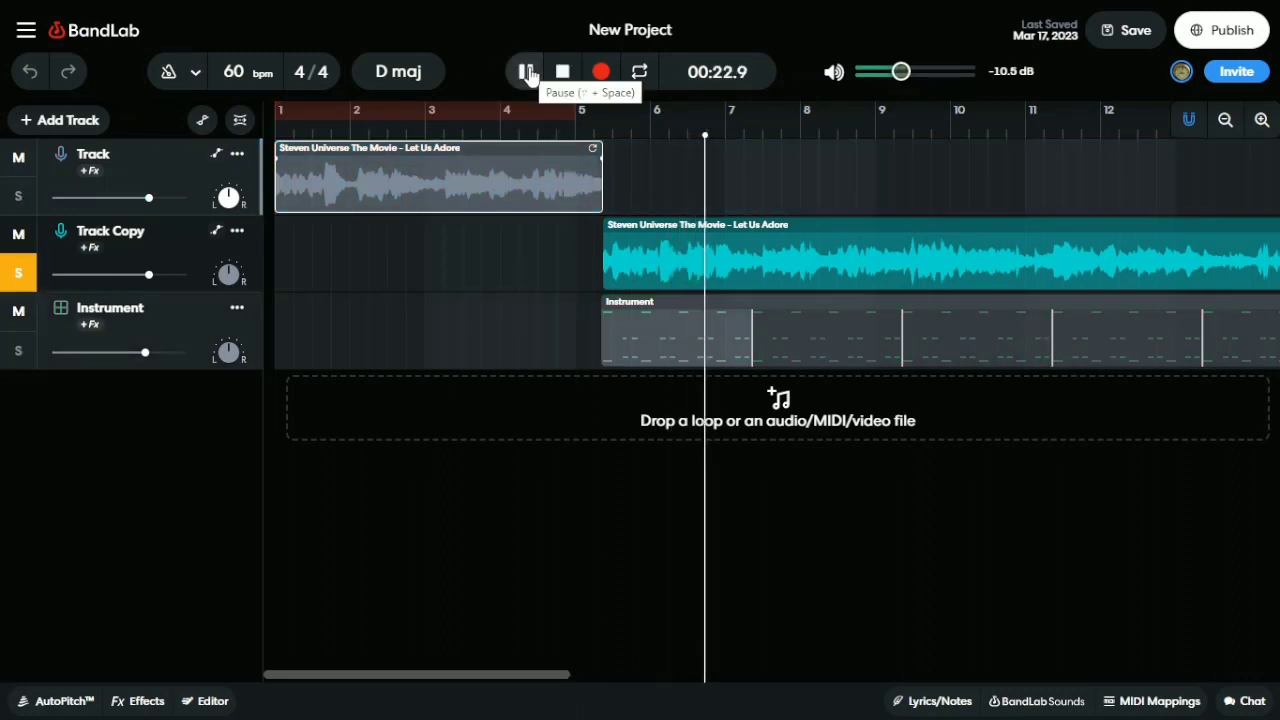
{"action": "left_click", "coordinate": [527, 72]}
{"action": "left_click", "coordinate": [16, 276]}
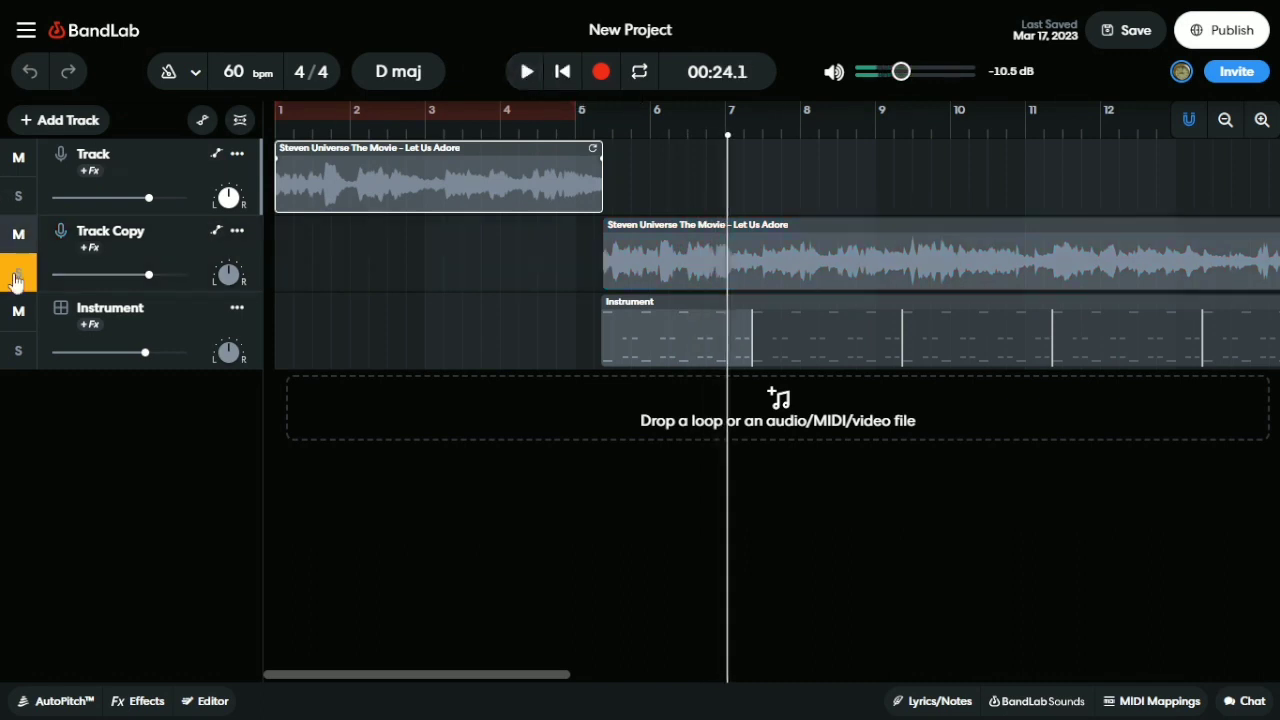
{"action": "left_click", "coordinate": [16, 276]}
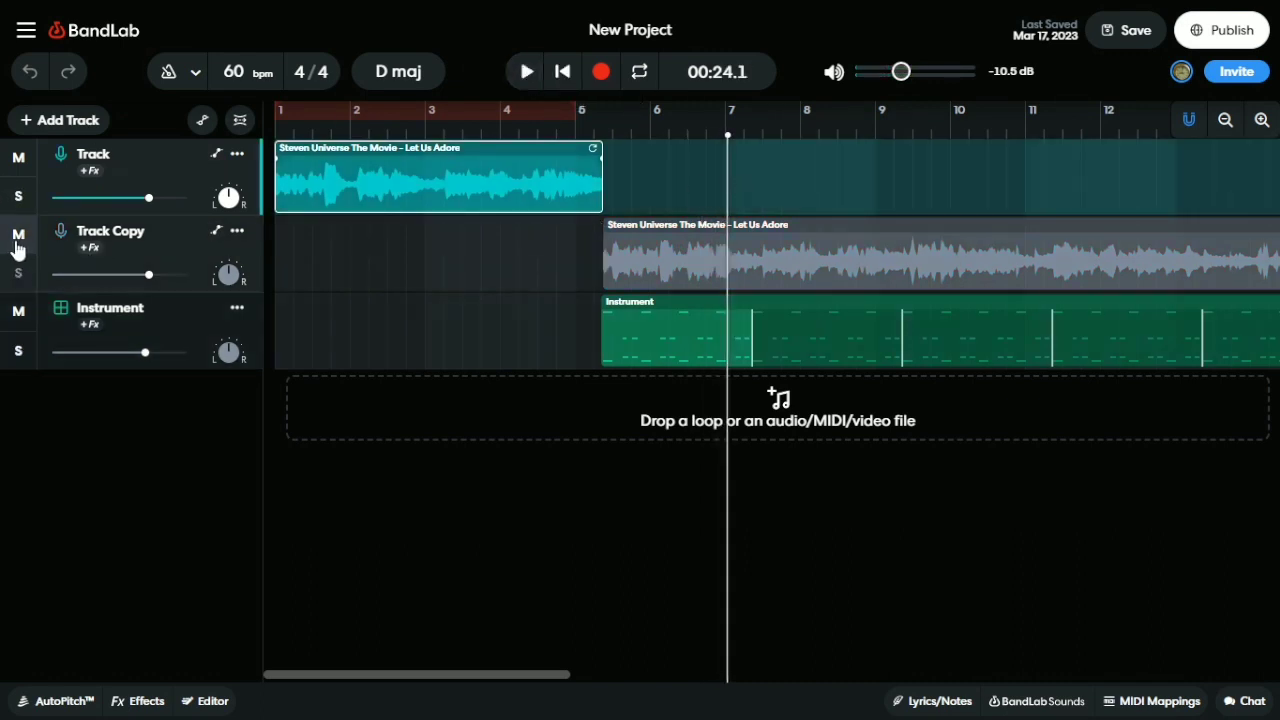
{"action": "left_click", "coordinate": [18, 247]}
Move the playhead from the start to 00:24.0, around bar 7 just past the first clip
{"action": "left_click_drag", "start_coordinate": [729, 199], "coordinate": [599, 177]}
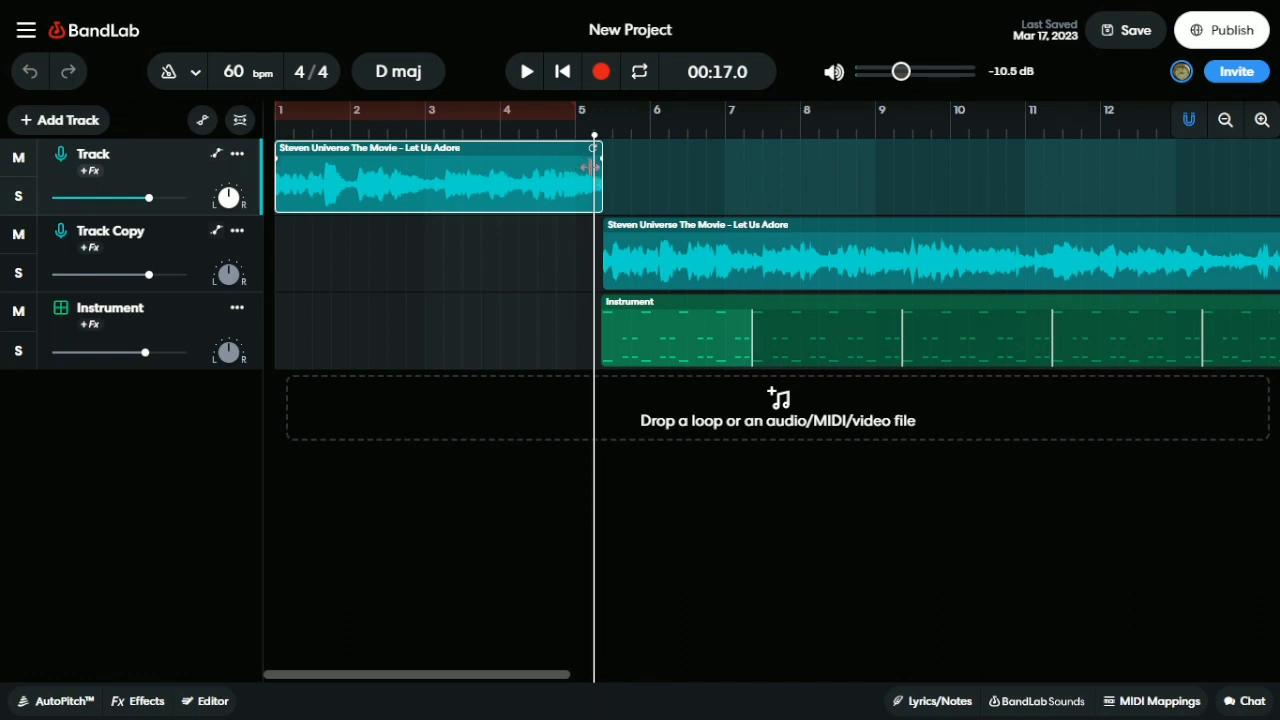
{"action": "mouse_move", "coordinate": [592, 167]}
{"action": "left_mouse_down"}
{"action": "mouse_move", "coordinate": [743, 160]}
{"action": "mouse_move", "coordinate": [610, 157]}
{"action": "left_mouse_up"}
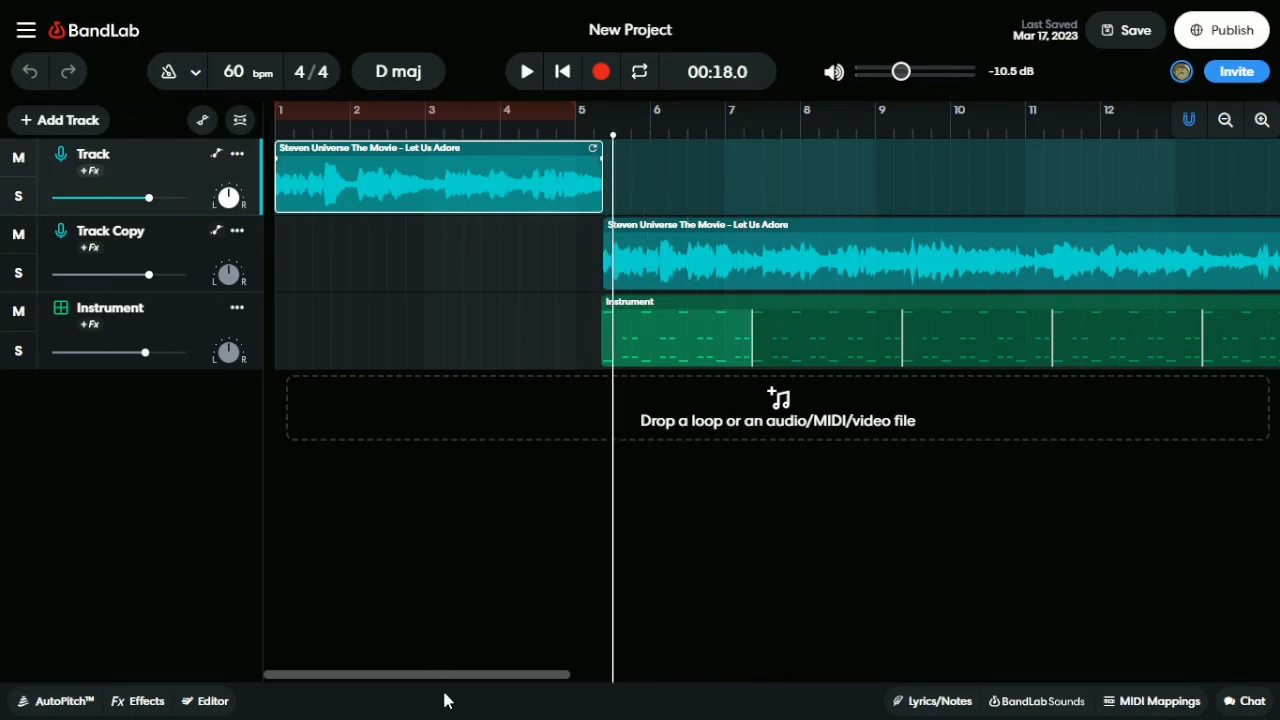
{"action": "left_click_drag", "start_coordinate": [474, 671], "coordinate": [429, 649]}
{"action": "left_click", "coordinate": [621, 182]}
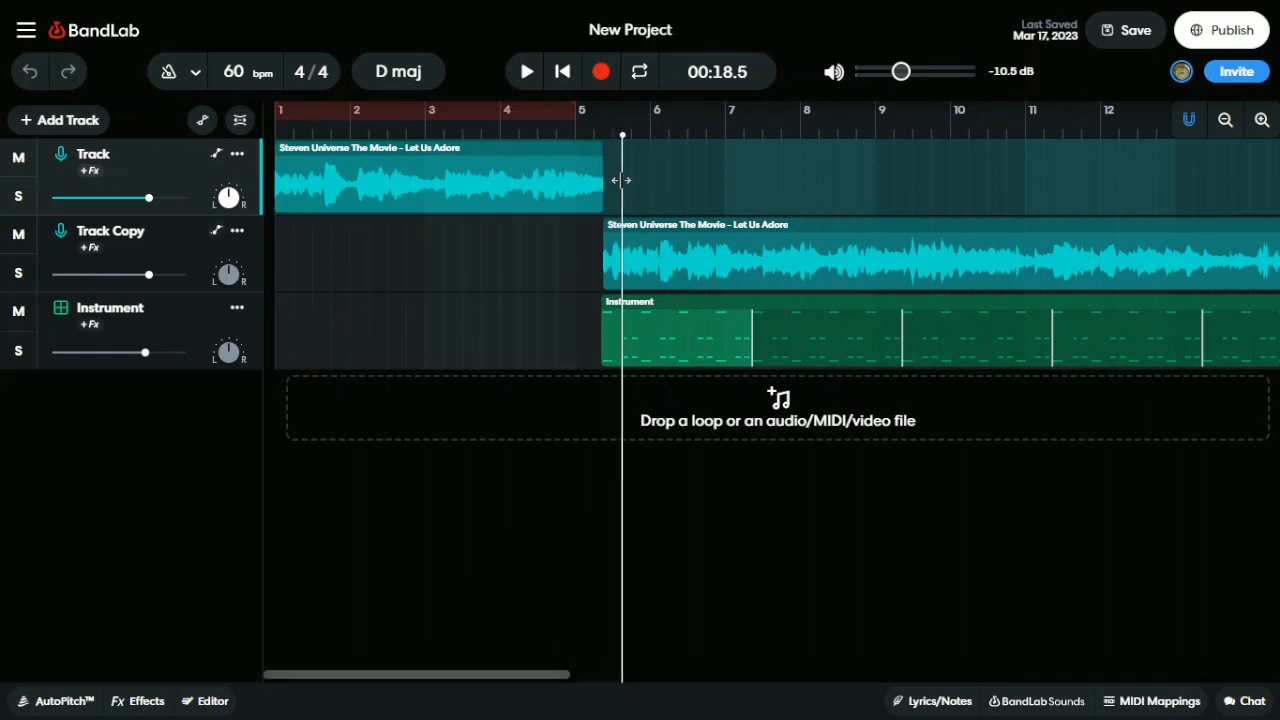
{"action": "left_click", "coordinate": [625, 181]}
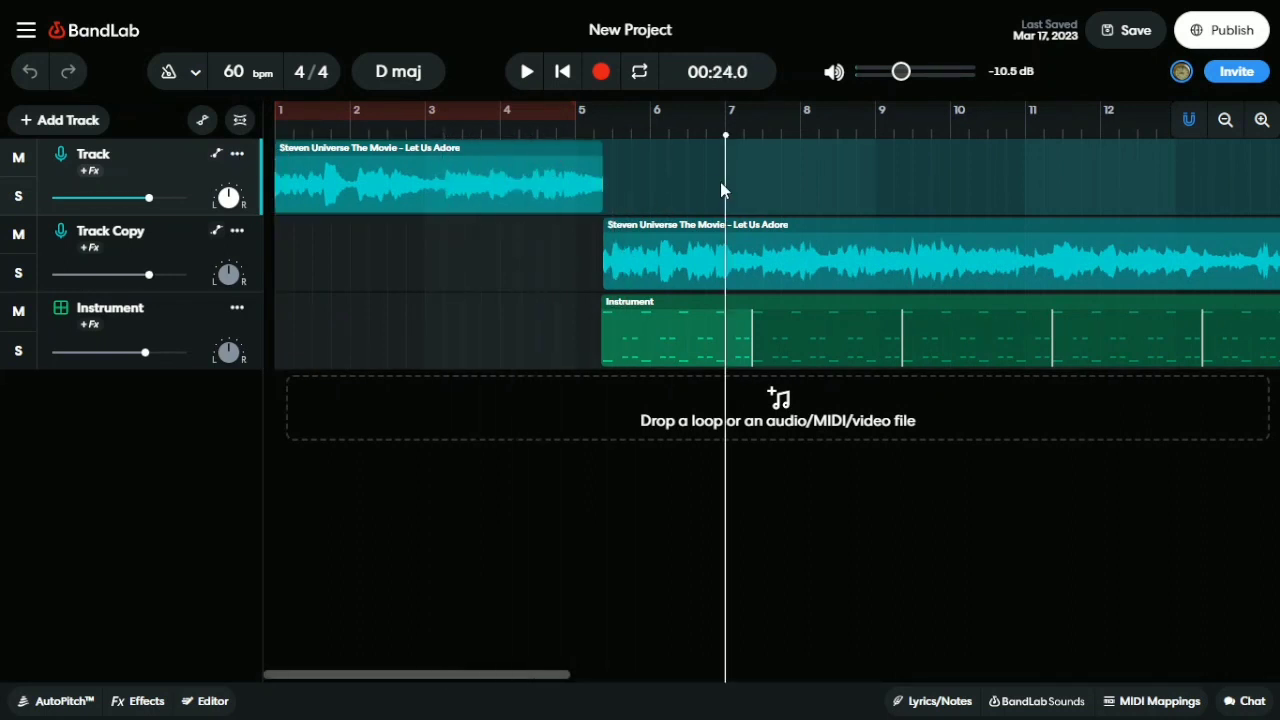
{"action": "left_click", "coordinate": [621, 186]}
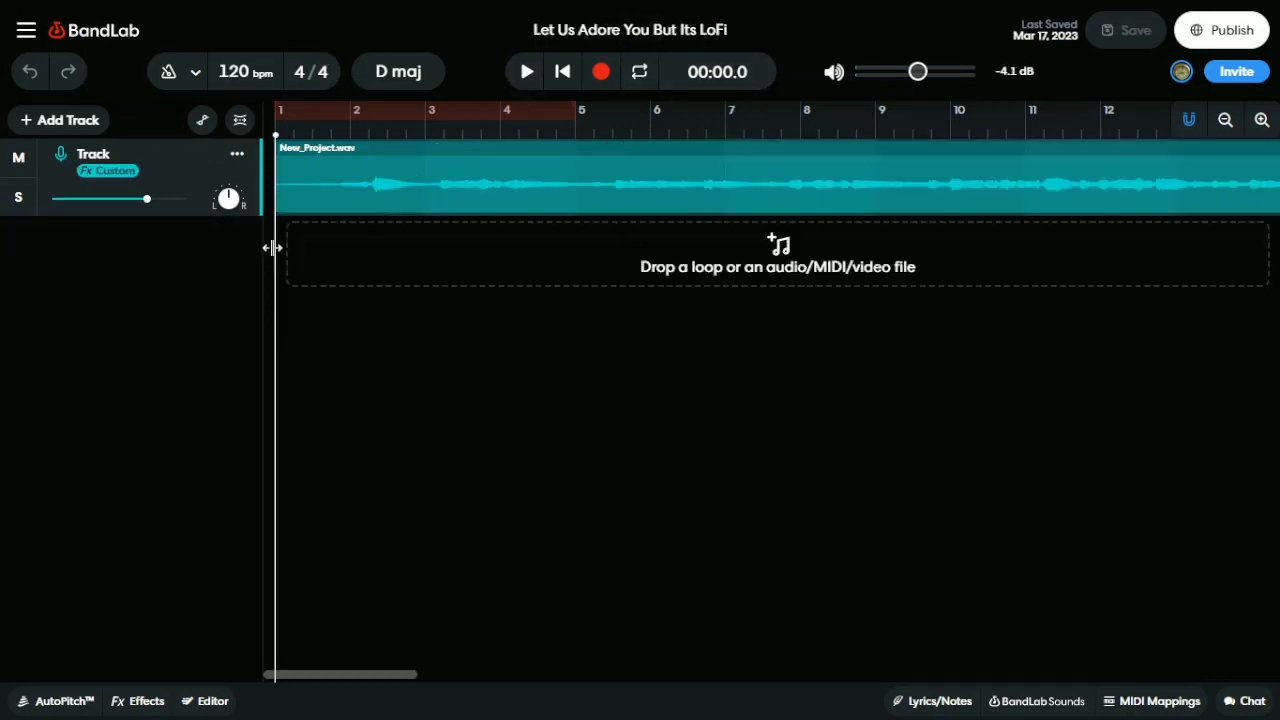
{"action": "left_click_drag", "start_coordinate": [330, 234], "coordinate": [456, 232]}
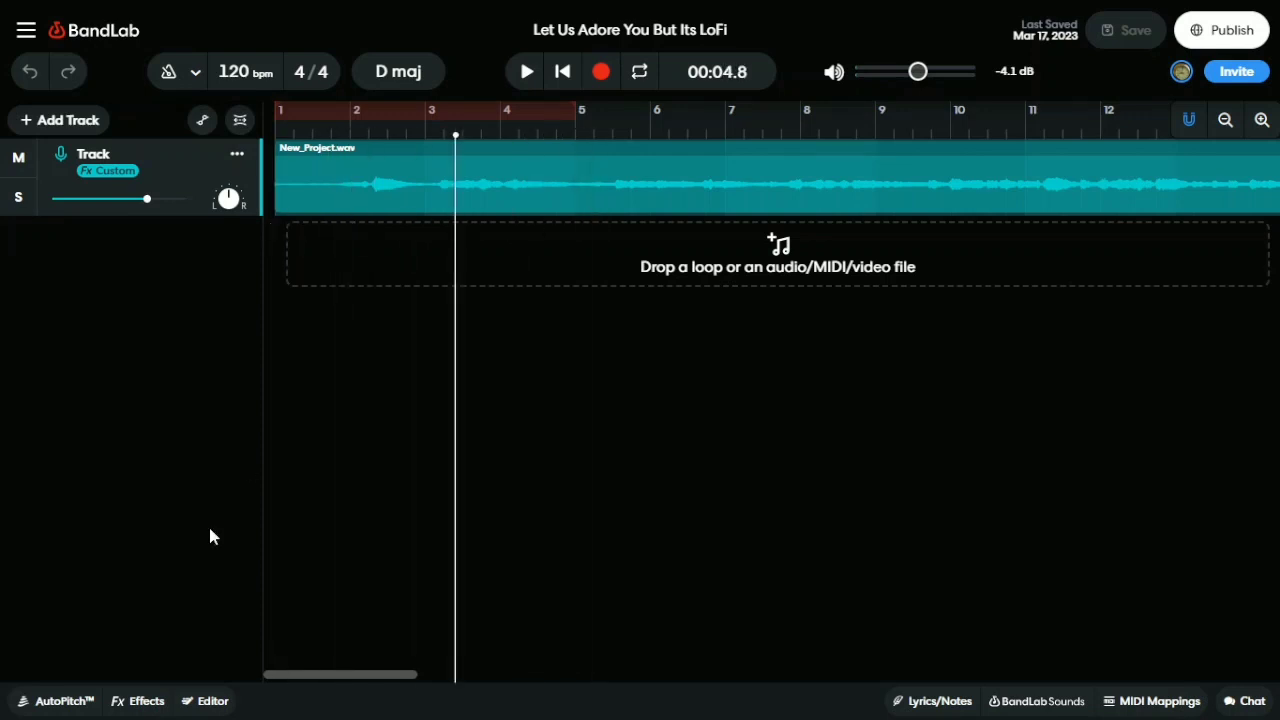
{"action": "left_click", "coordinate": [527, 72]}
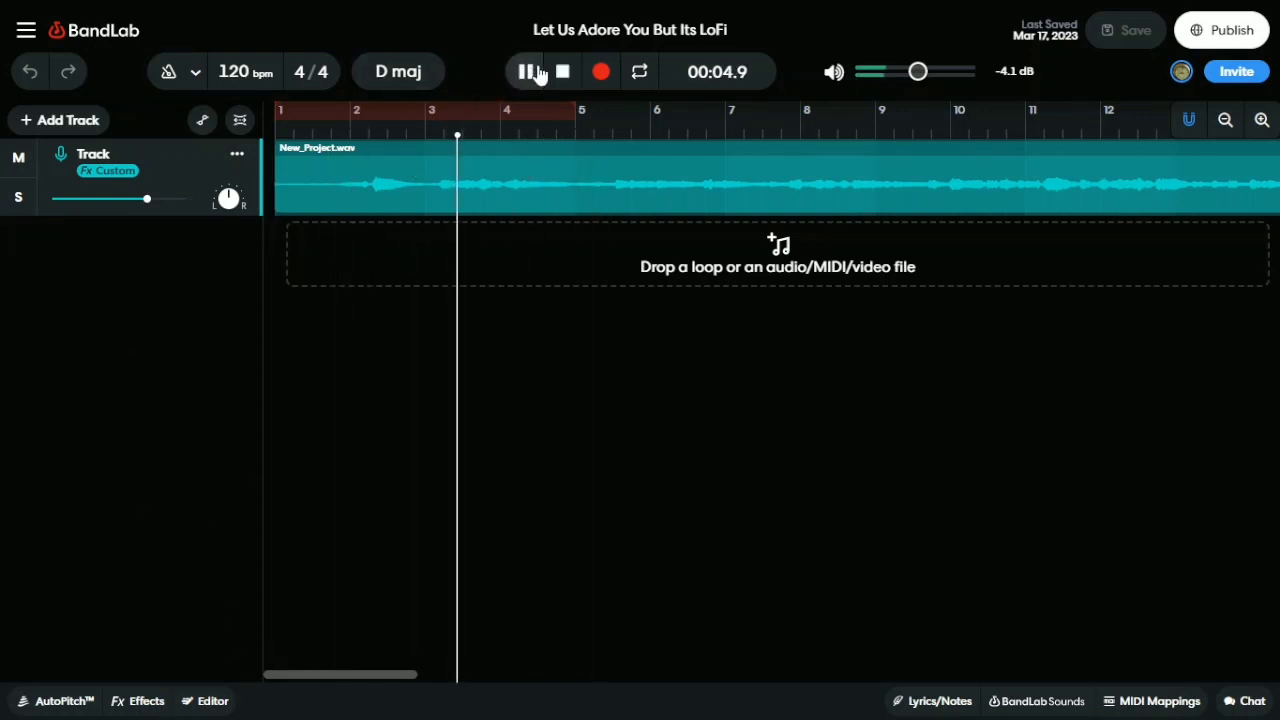
{"action": "left_click", "coordinate": [537, 73]}
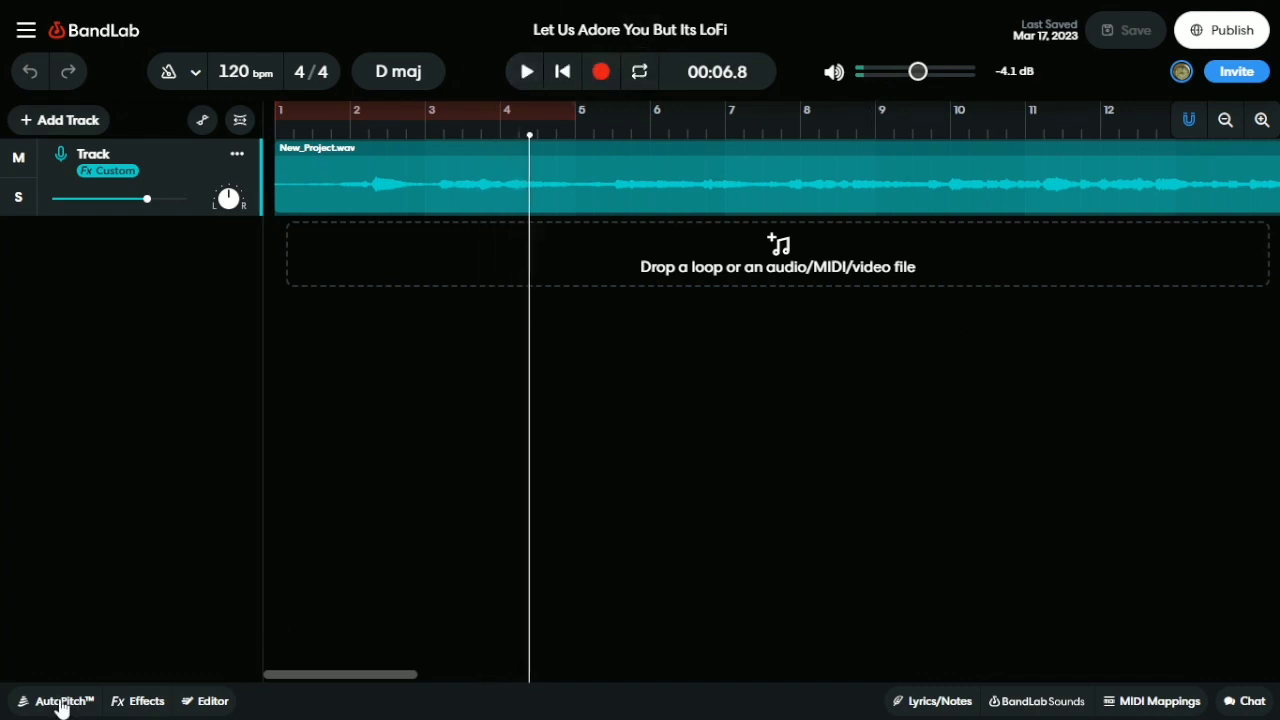
{"action": "left_click", "coordinate": [145, 703]}
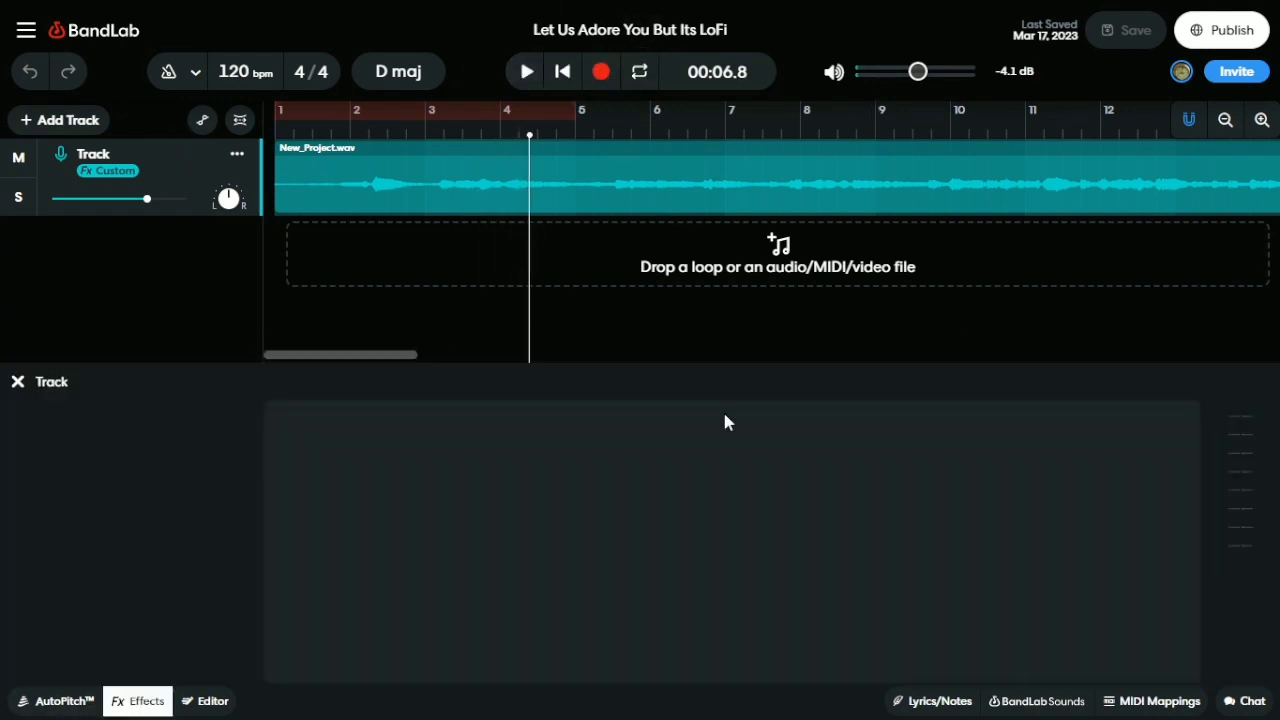
{"action": "key", "text": "space"}
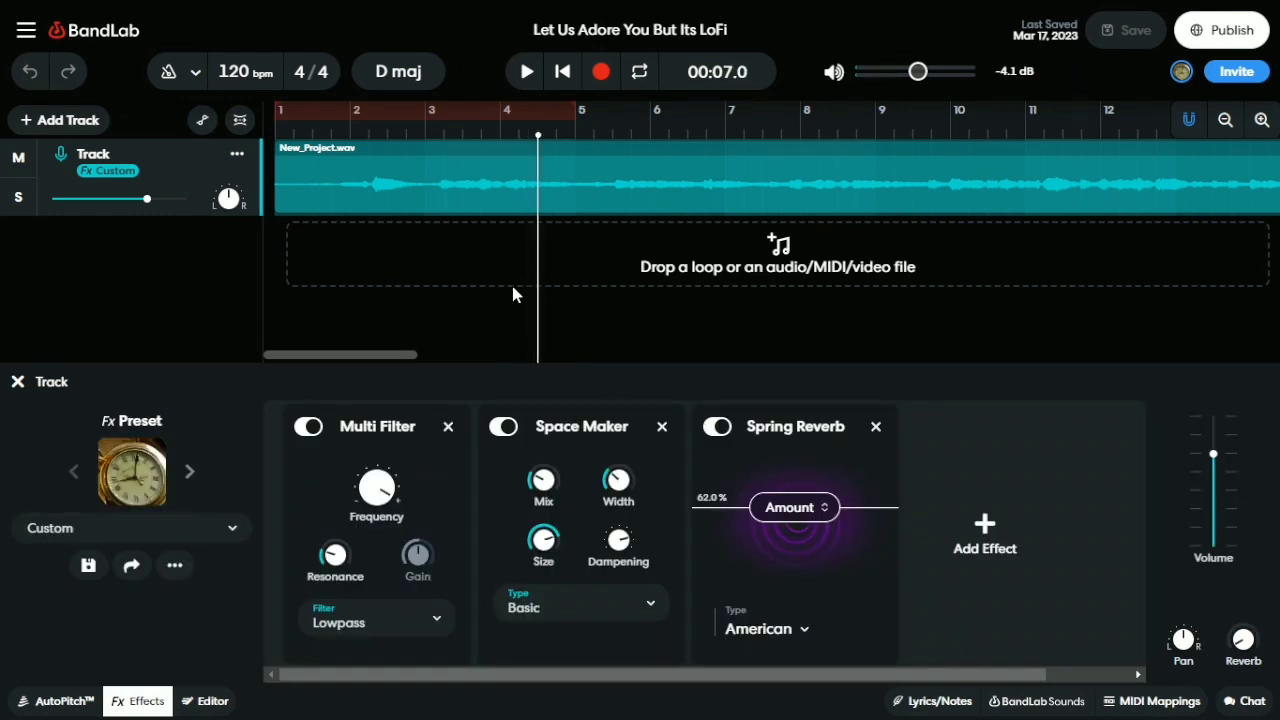
{"action": "key", "text": "space"}
{"action": "key", "text": "Return"}
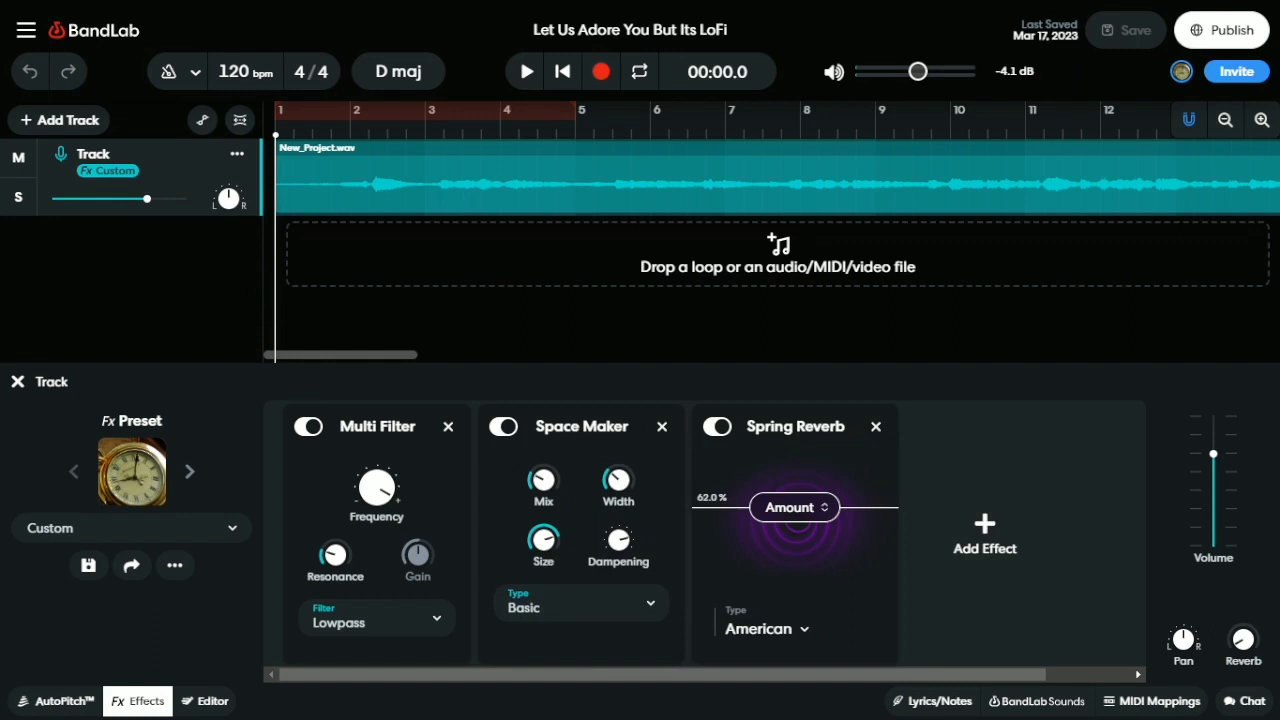
{"action": "left_click", "coordinate": [138, 700]}
{"action": "left_click_drag", "start_coordinate": [271, 334], "coordinate": [641, 295]}
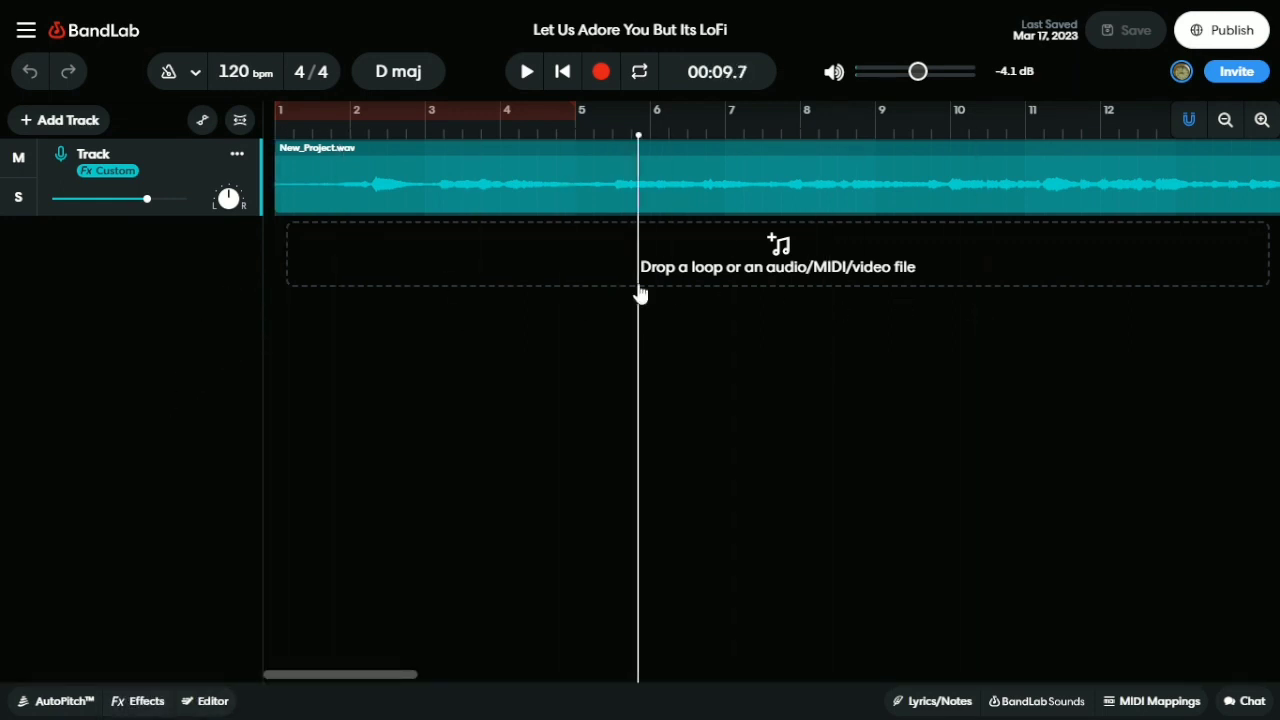
{"action": "left_click", "coordinate": [202, 121]}
{"action": "left_click_drag", "start_coordinate": [320, 676], "coordinate": [97, 517]}
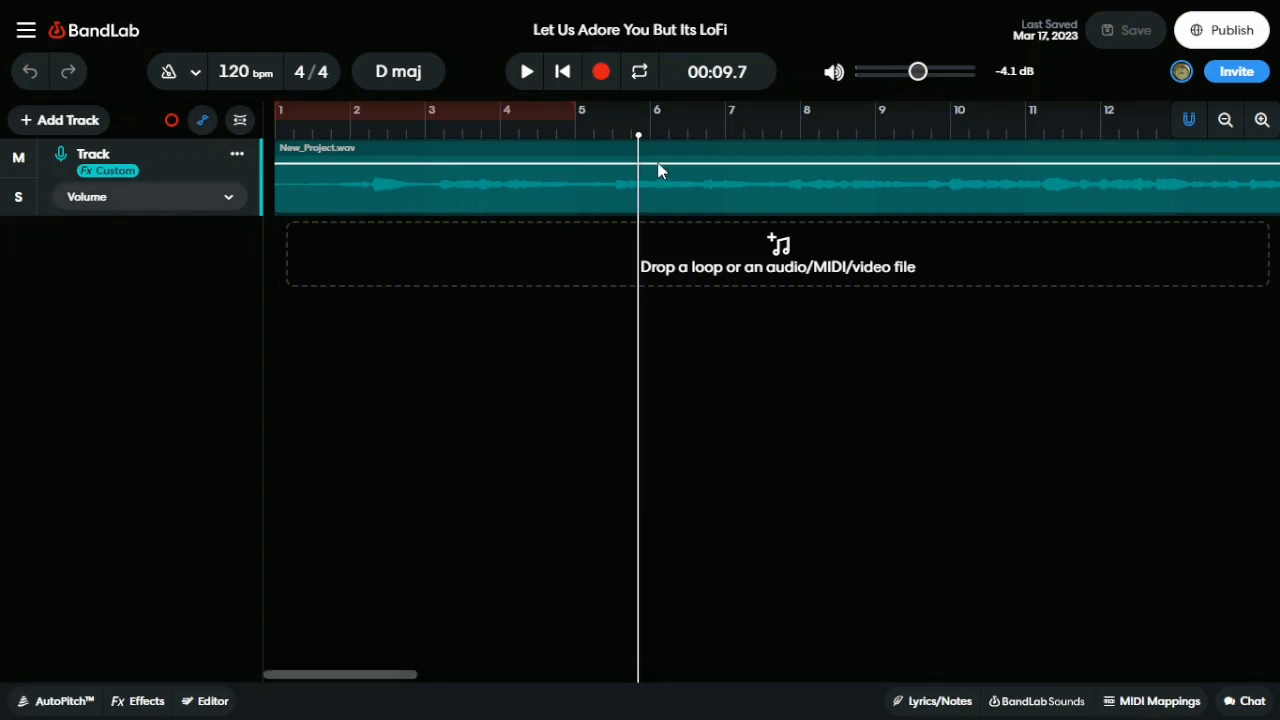
{"action": "left_click_drag", "start_coordinate": [655, 165], "coordinate": [688, 205]}
{"action": "left_click", "coordinate": [621, 190]}
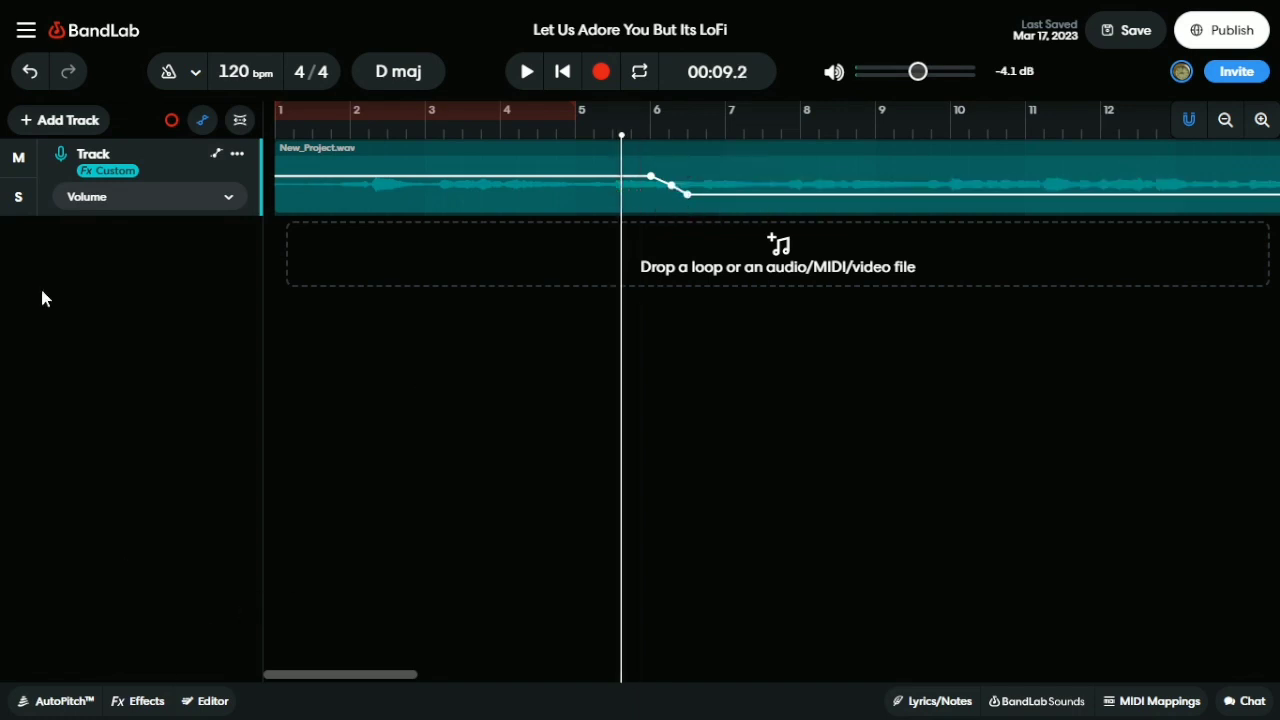
{"action": "left_click", "coordinate": [214, 120]}
{"action": "left_click", "coordinate": [613, 195]}
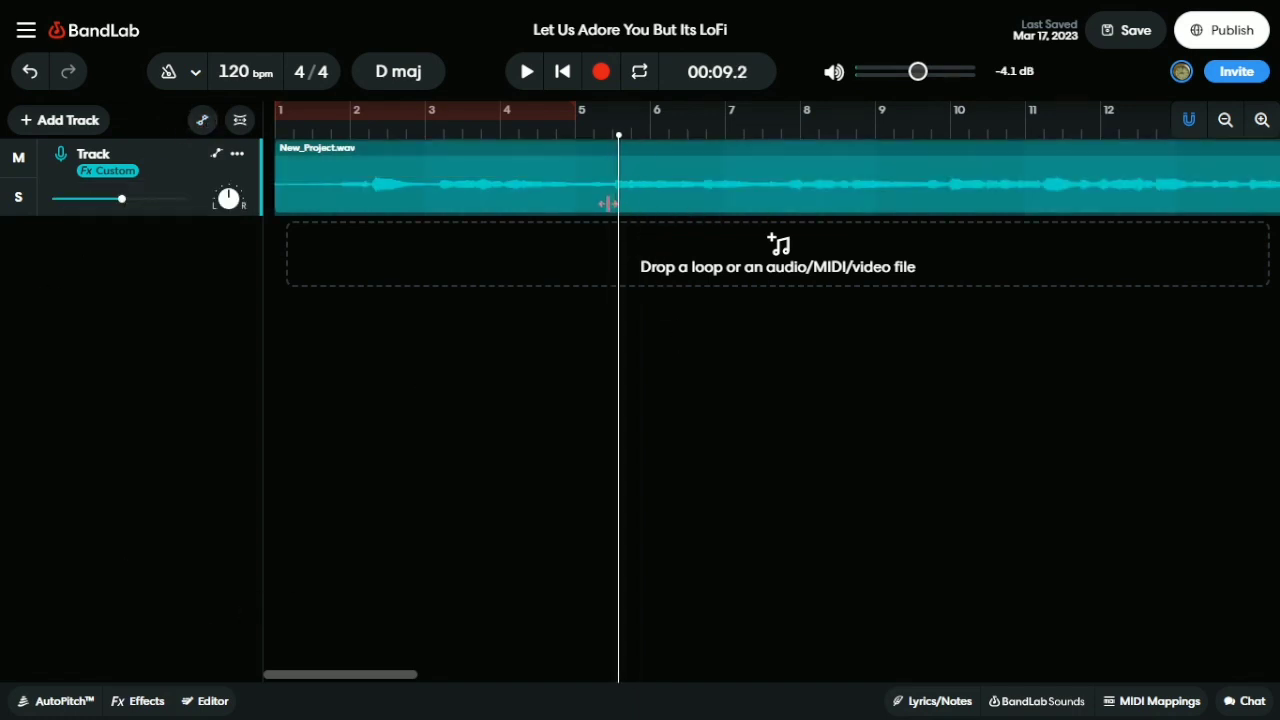
{"action": "left_click", "coordinate": [202, 121]}
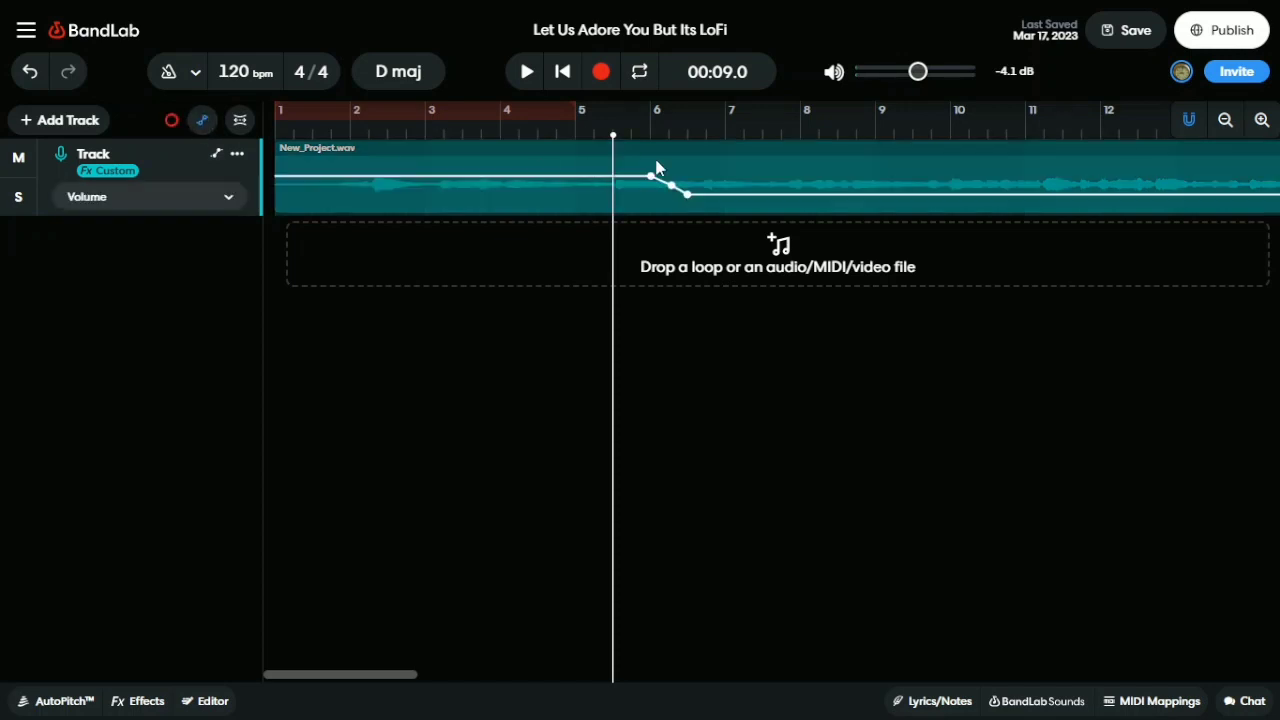
{"action": "left_click", "coordinate": [202, 121]}
{"action": "left_click", "coordinate": [526, 73]}
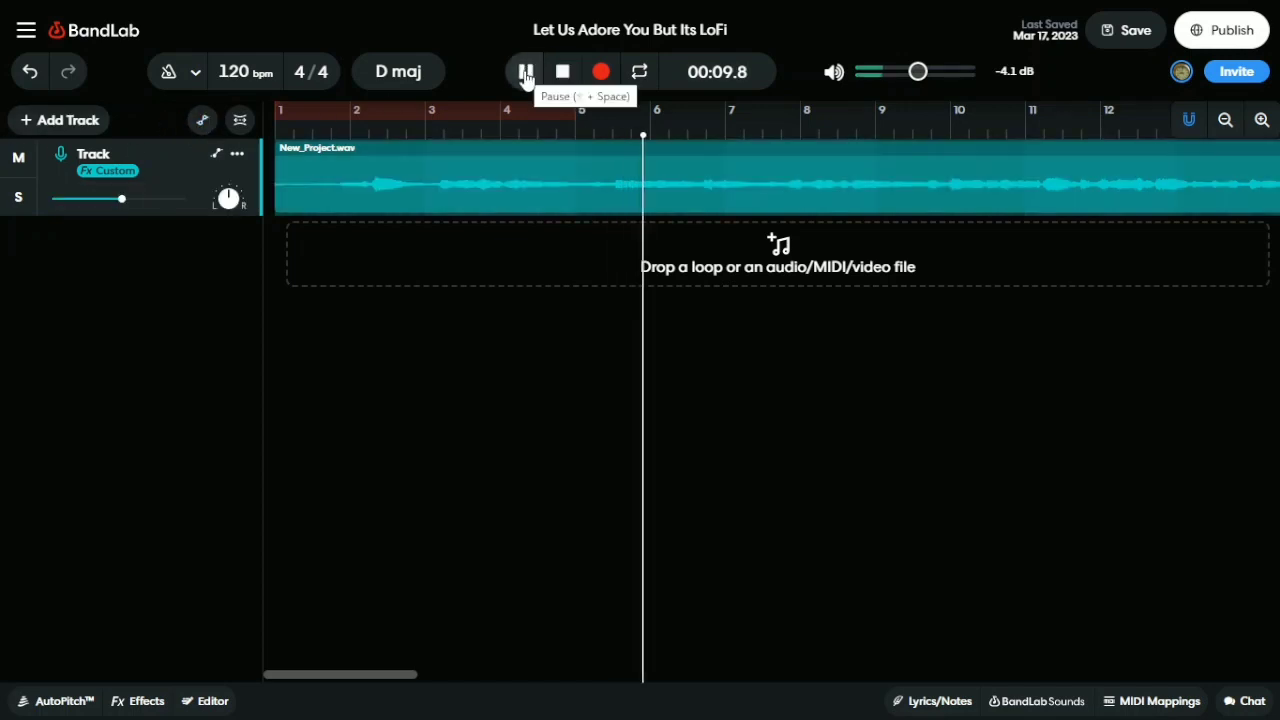
{"action": "left_click", "coordinate": [524, 75]}
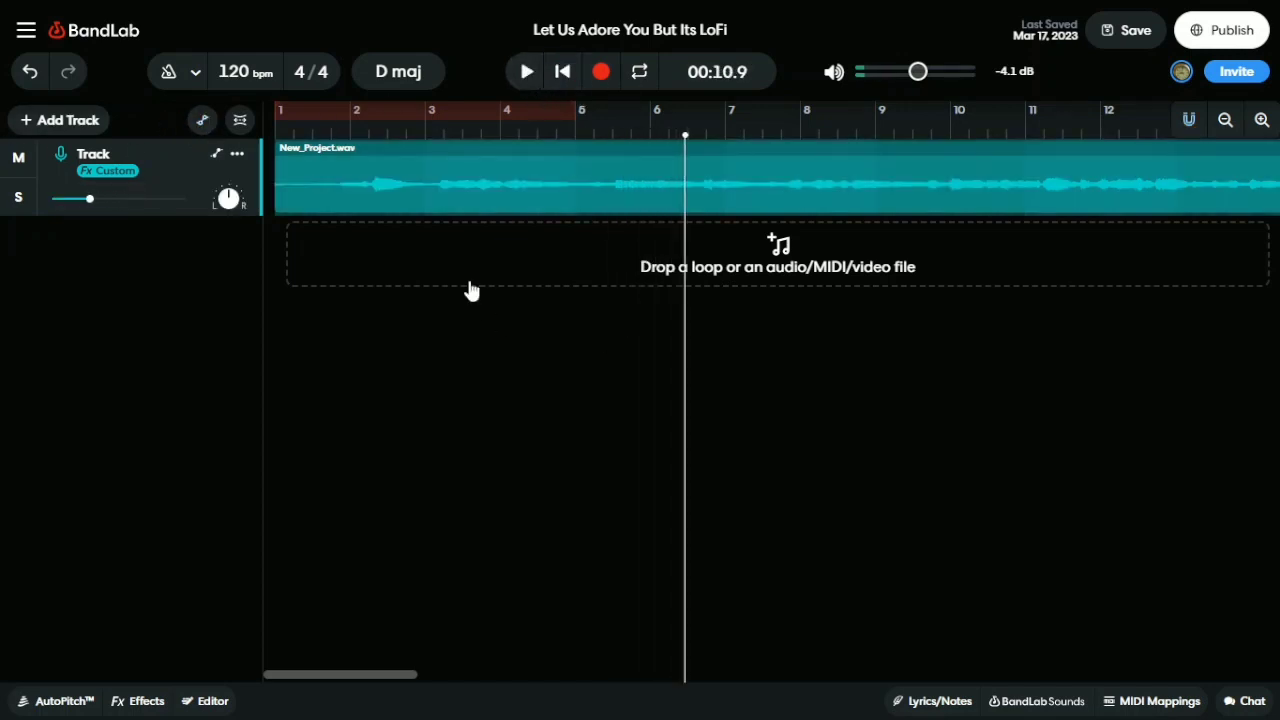
{"action": "left_click", "coordinate": [202, 121]}
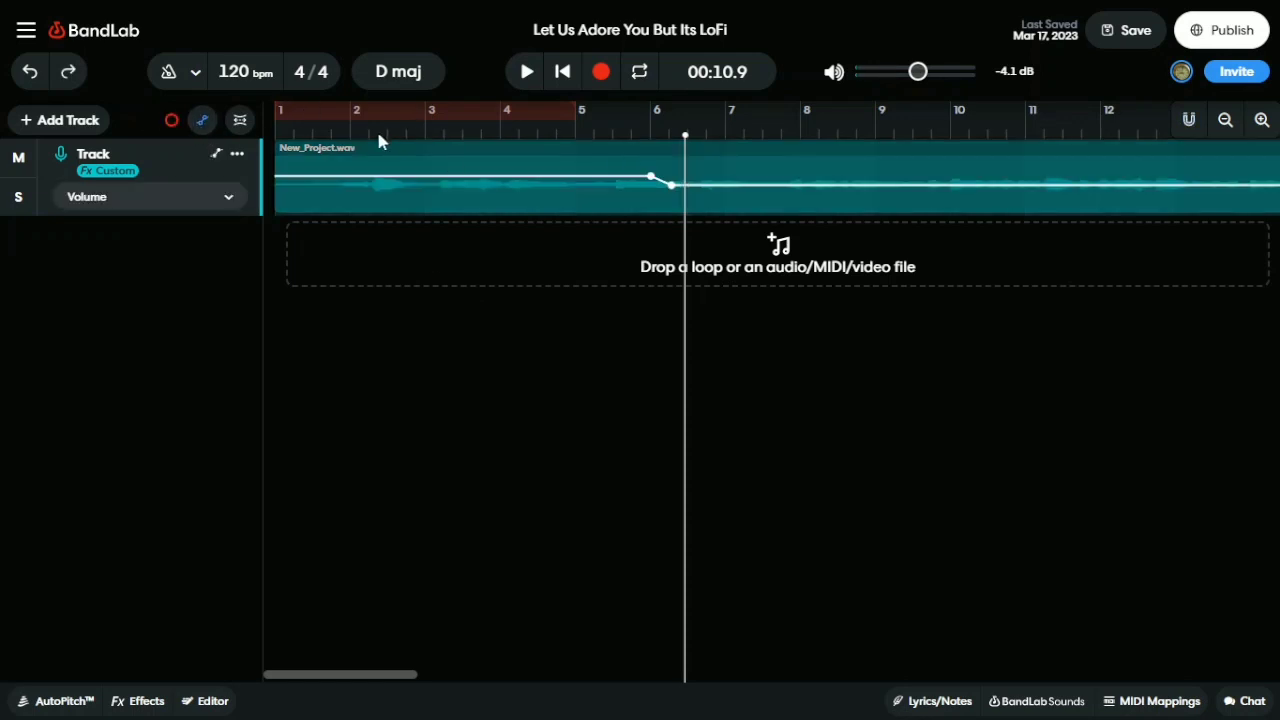
{"action": "key", "text": "ctrl+z"}
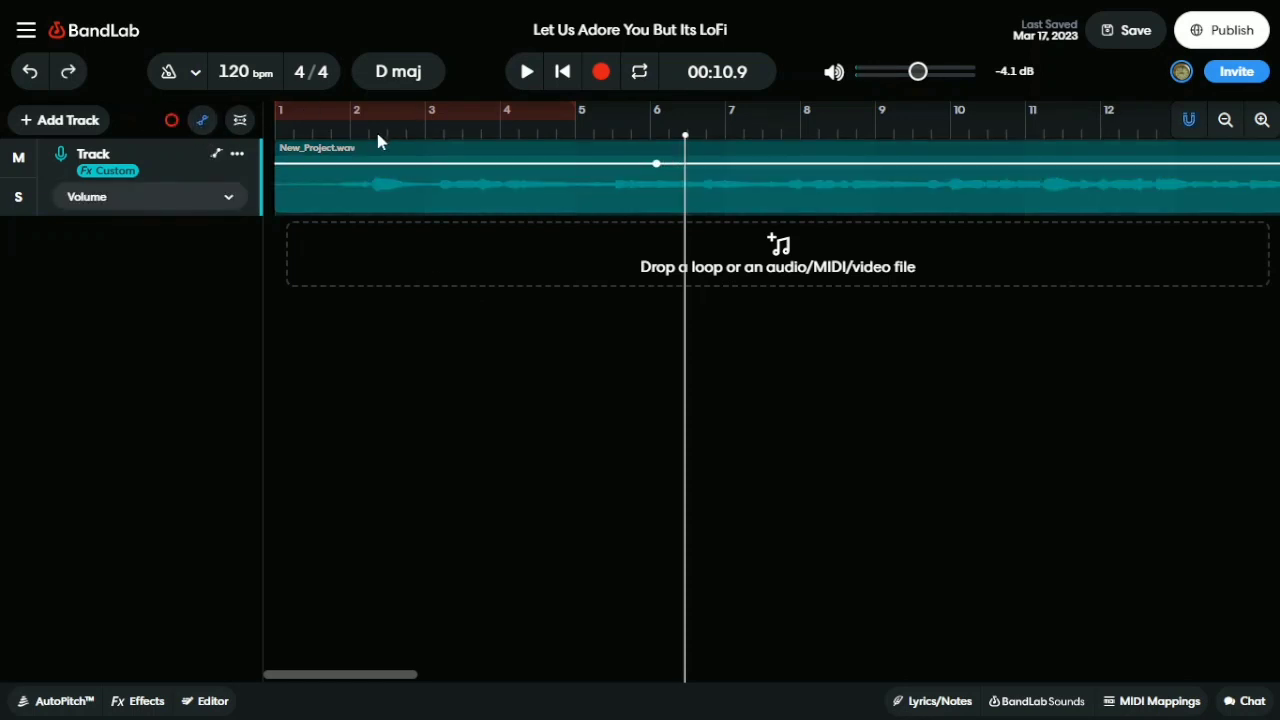
{"action": "key", "text": "ctrl+z"}
{"action": "left_click", "coordinate": [202, 121]}
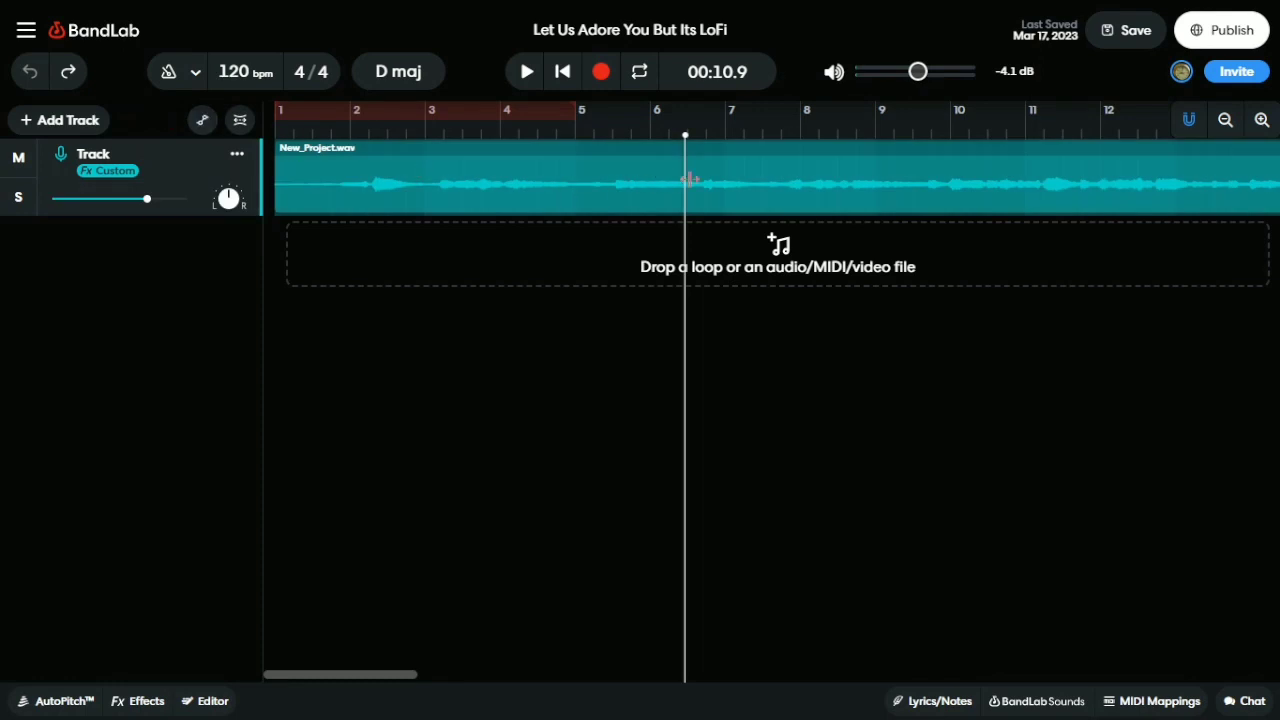
{"action": "left_click_drag", "start_coordinate": [686, 177], "coordinate": [736, 89]}
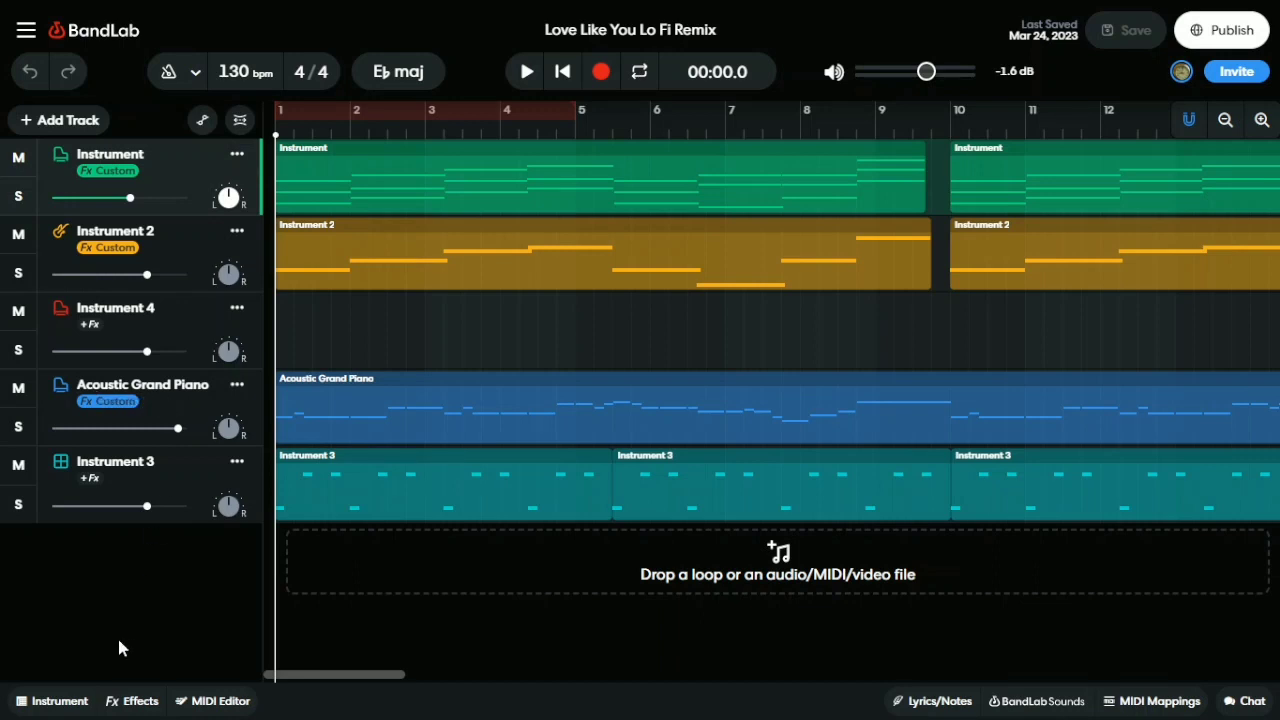
Show the Instrument track's Electric Piano keyboard panel (E♭ Major Scale, octave 2)
{"action": "left_click", "coordinate": [55, 700]}
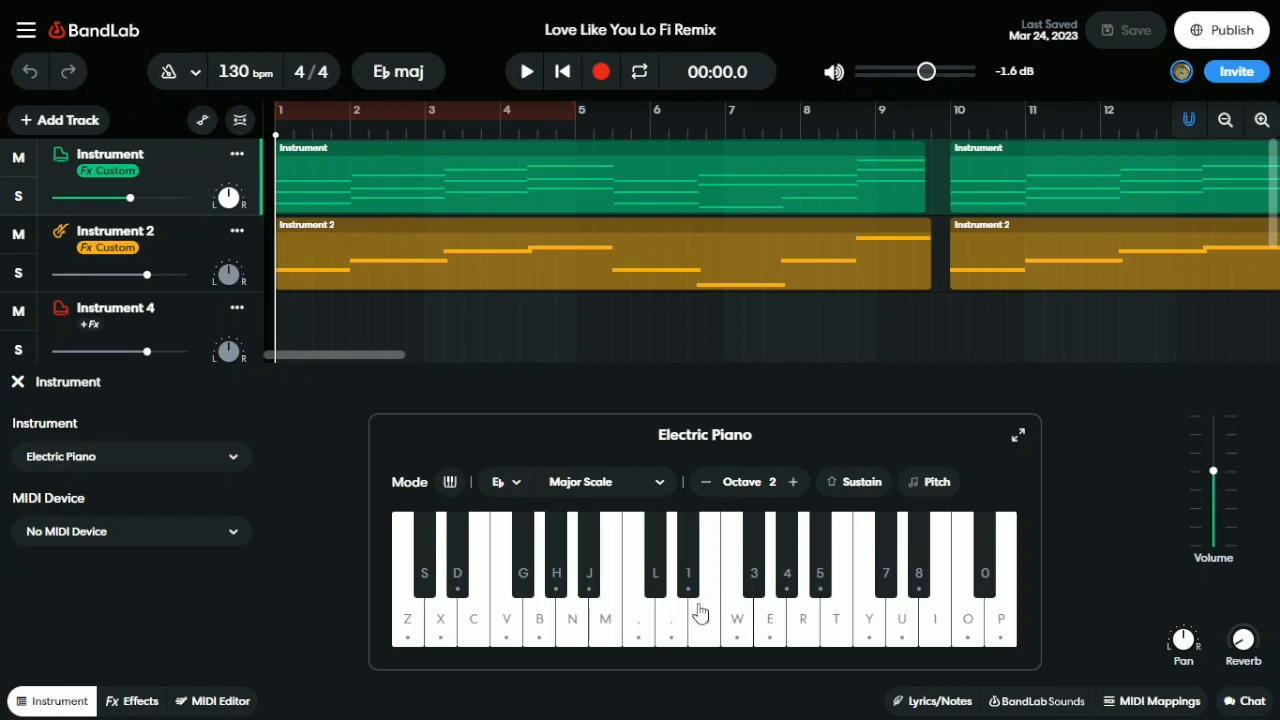
Switch to the MIDI Editor, back to the Electric Piano panel, then close the bottom panel
{"action": "left_click", "coordinate": [237, 700]}
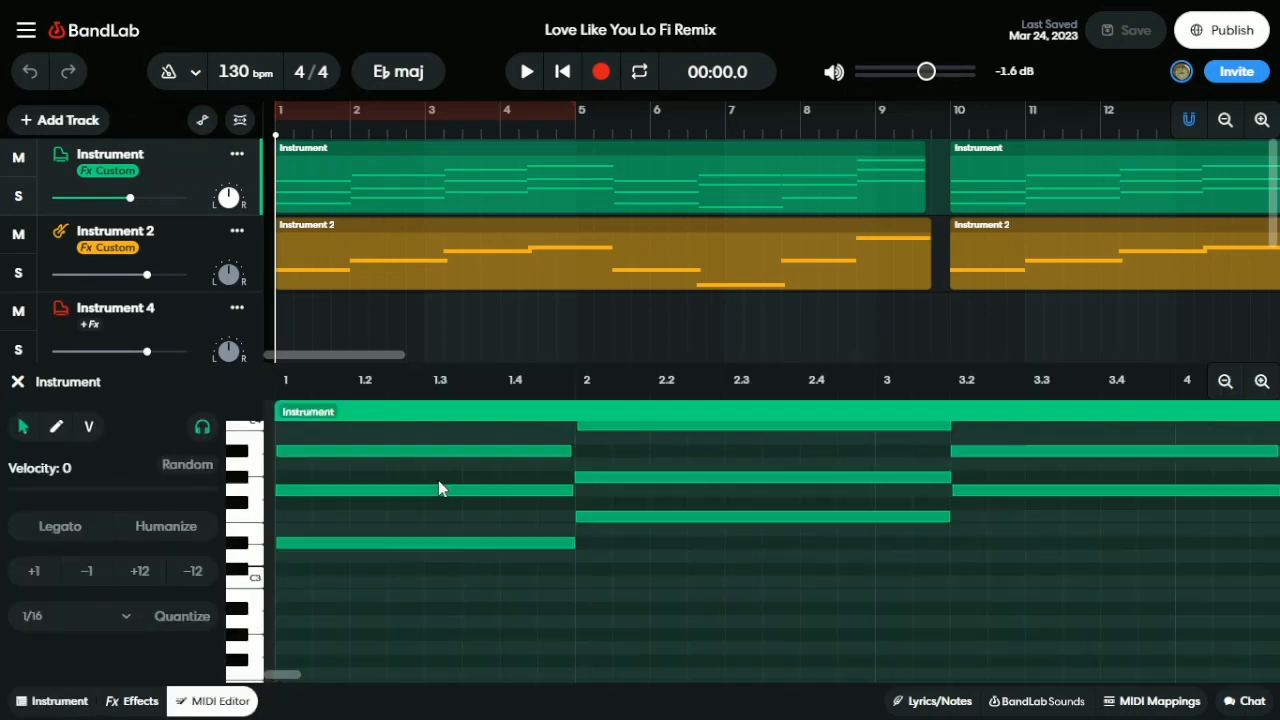
{"action": "left_click", "coordinate": [27, 708]}
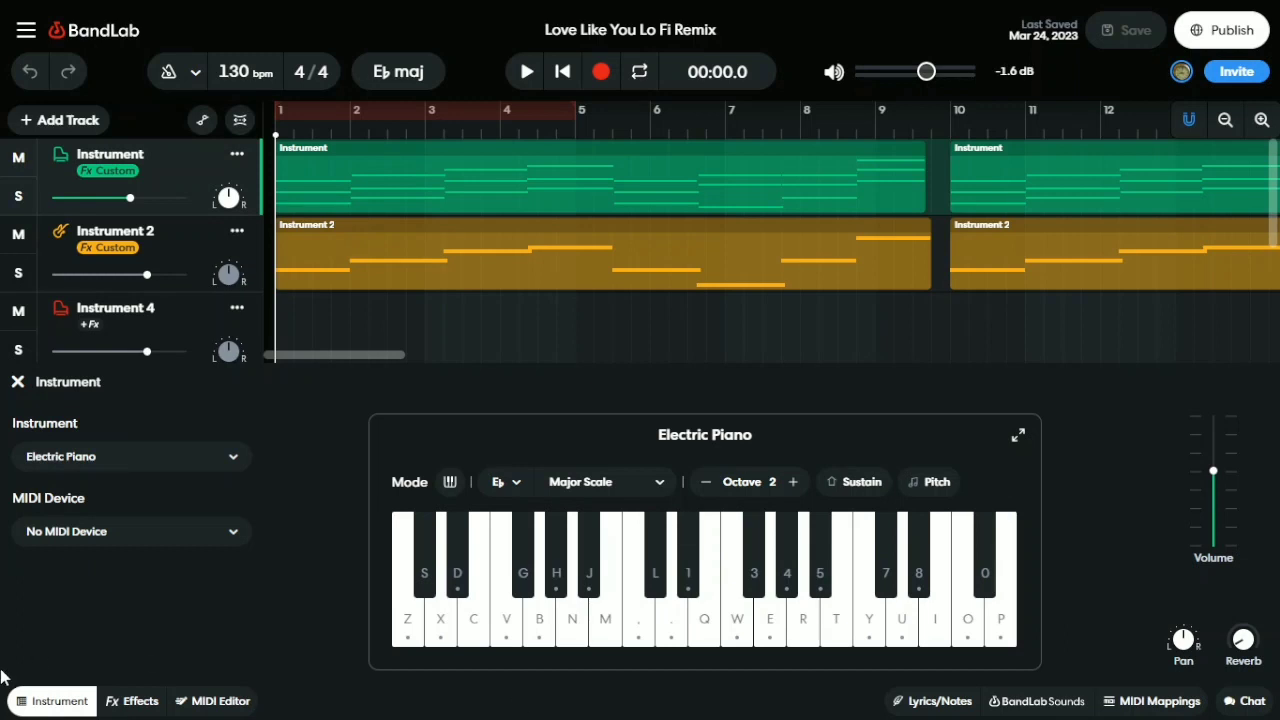
{"action": "left_click", "coordinate": [66, 703]}
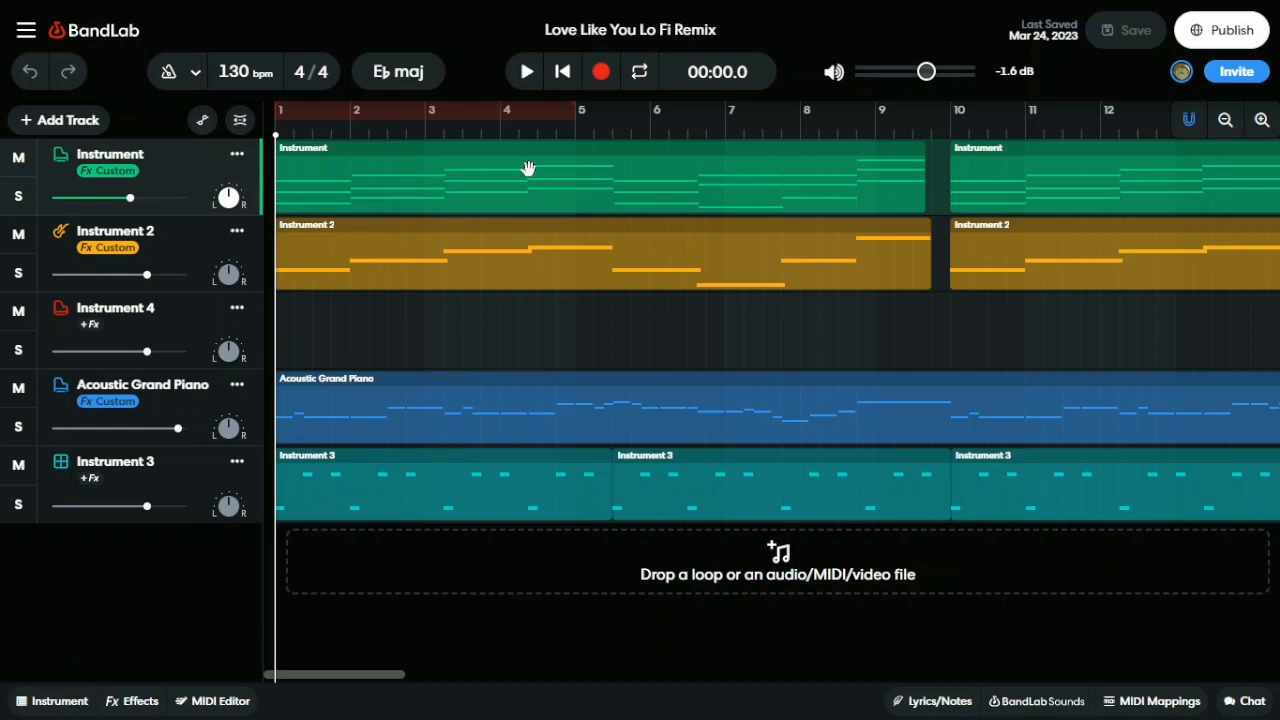
Solo the Instrument track, play and pause it, unsolo it, and rewind to the song start
{"action": "left_click", "coordinate": [18, 198]}
{"action": "left_click", "coordinate": [527, 77]}
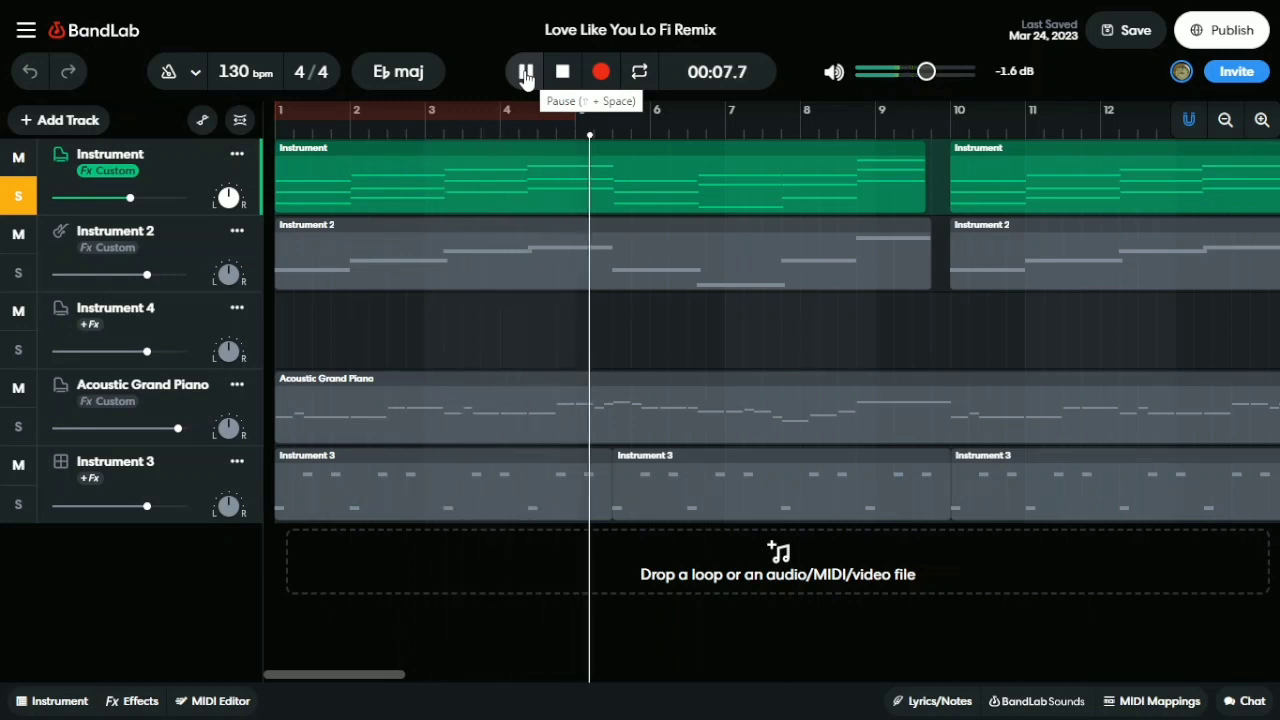
{"action": "left_click", "coordinate": [526, 72]}
{"action": "left_click", "coordinate": [18, 196]}
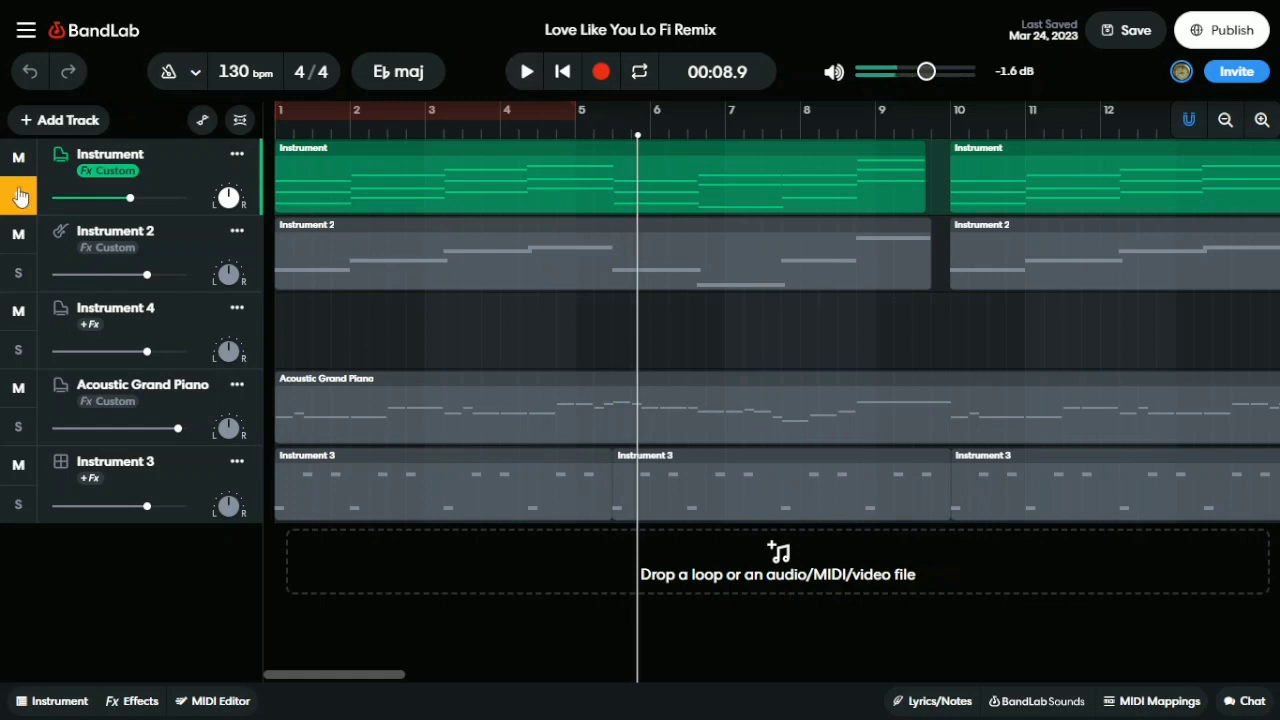
{"action": "left_click_drag", "start_coordinate": [631, 174], "coordinate": [107, 167]}
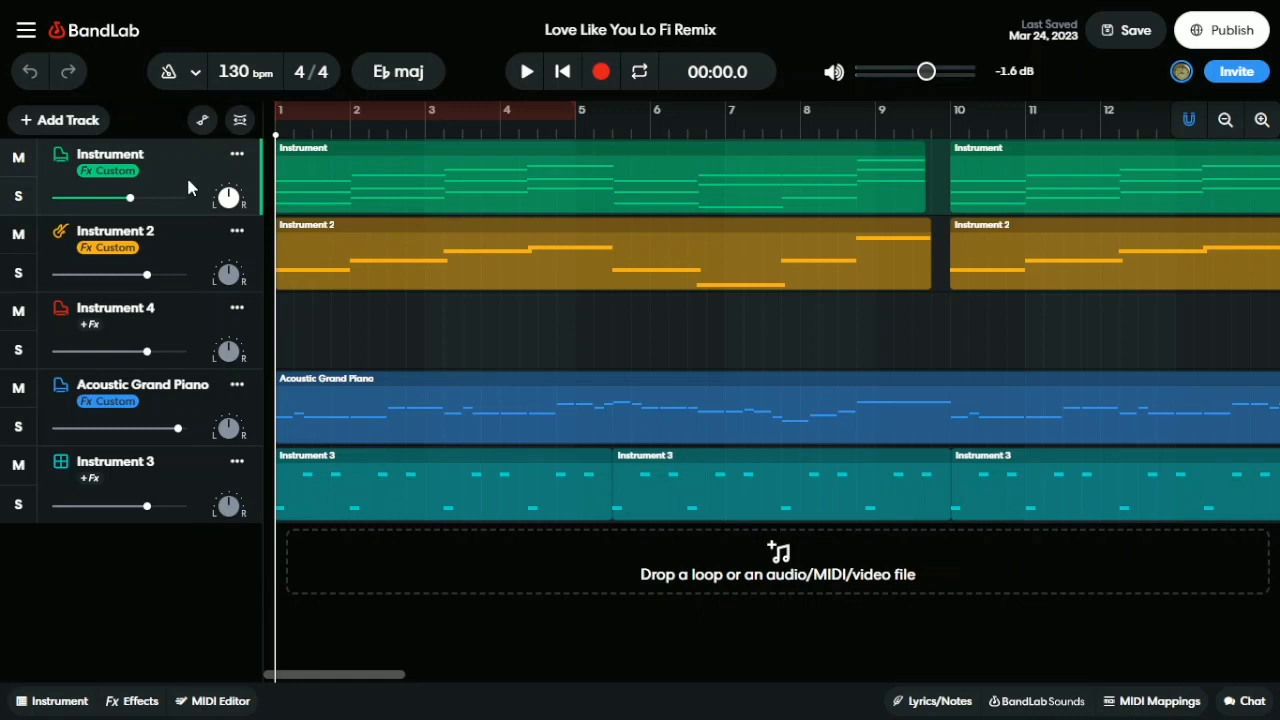
Solo Instrument 2, play and pause it, then unsolo it and return to the start
{"action": "left_click", "coordinate": [186, 259]}
{"action": "key", "text": "s"}
{"action": "left_click", "coordinate": [526, 71]}
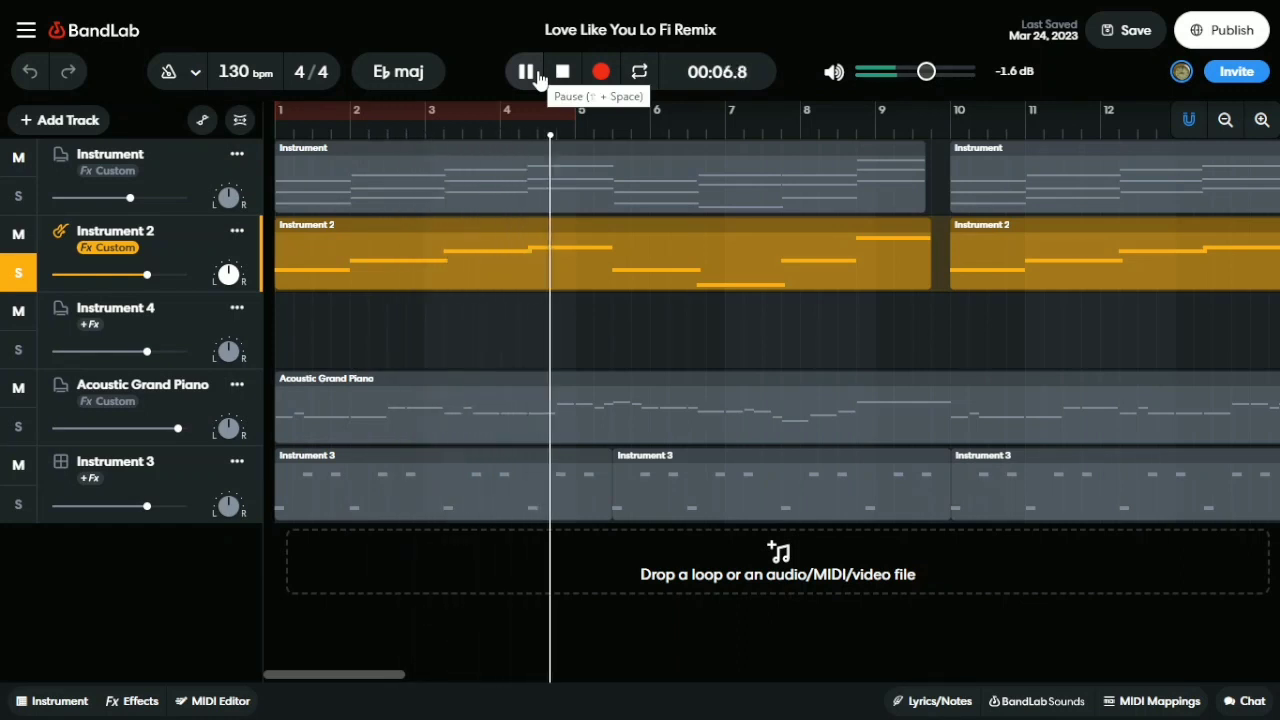
{"action": "left_click", "coordinate": [530, 74]}
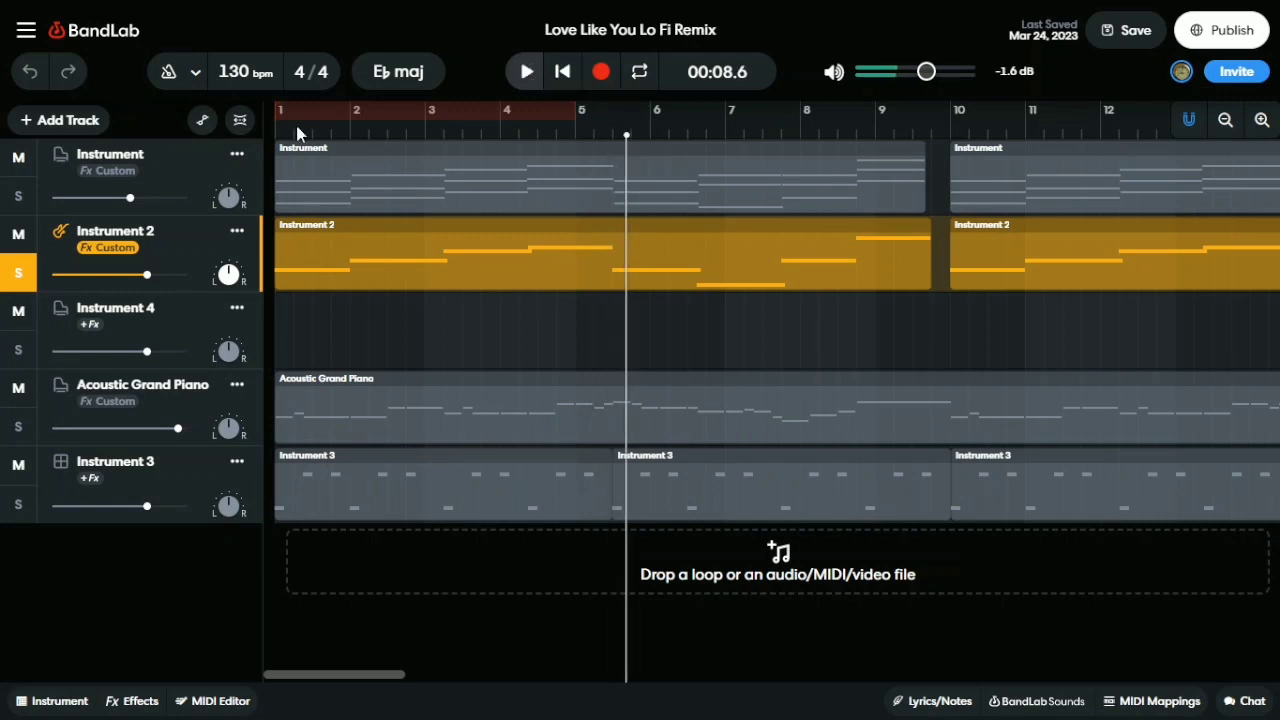
{"action": "key", "text": "s"}
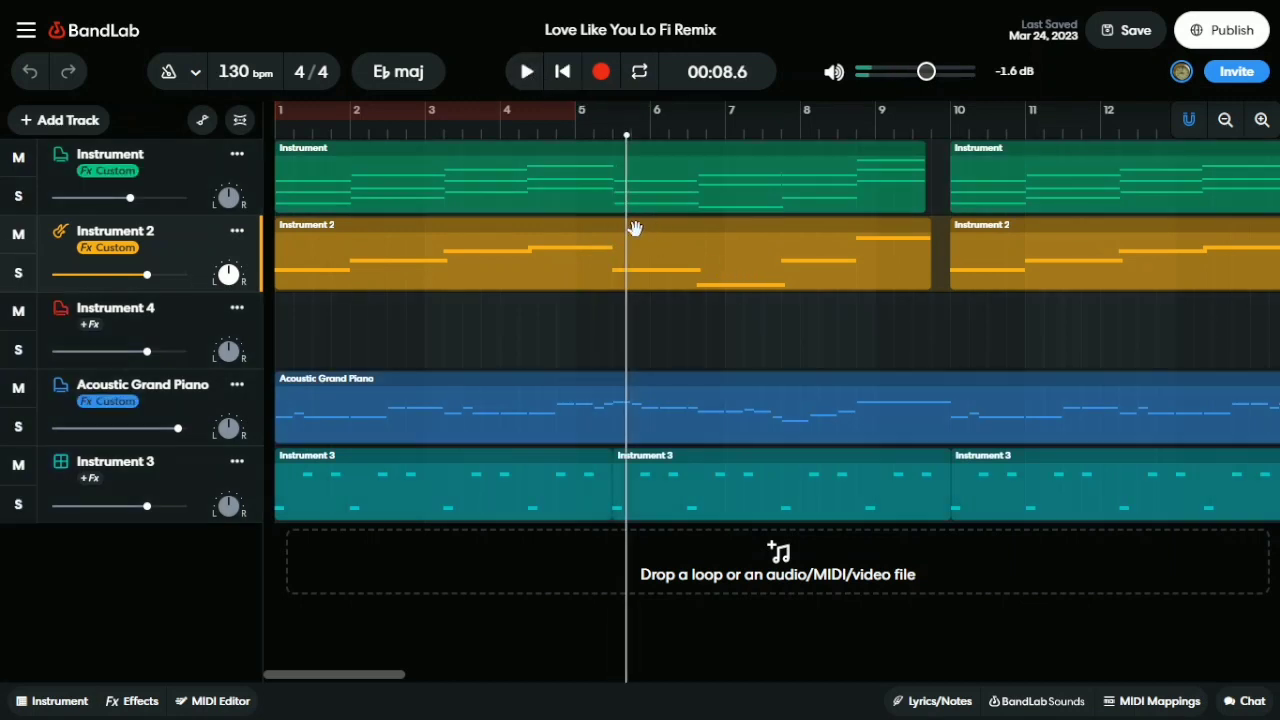
{"action": "key", "text": "Return"}
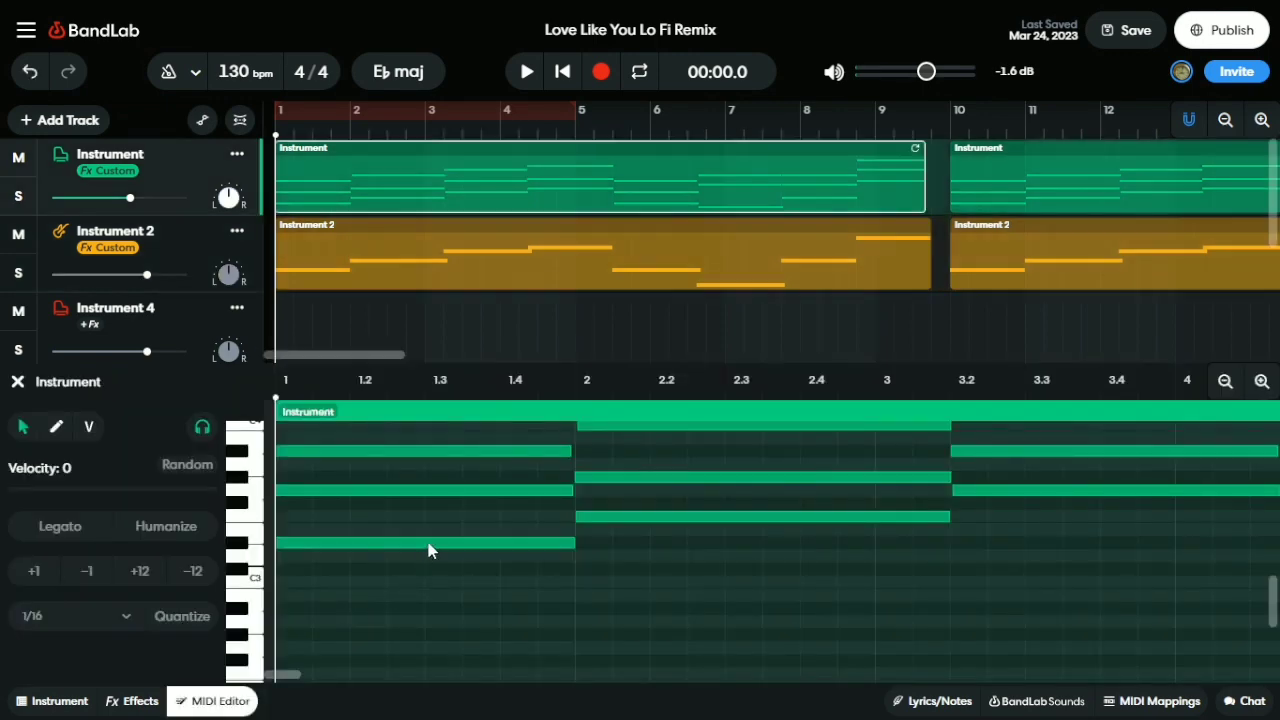
Inspect the low note at the clip's start, deselect it, then close the MIDI Editor
{"action": "left_click", "coordinate": [428, 545]}
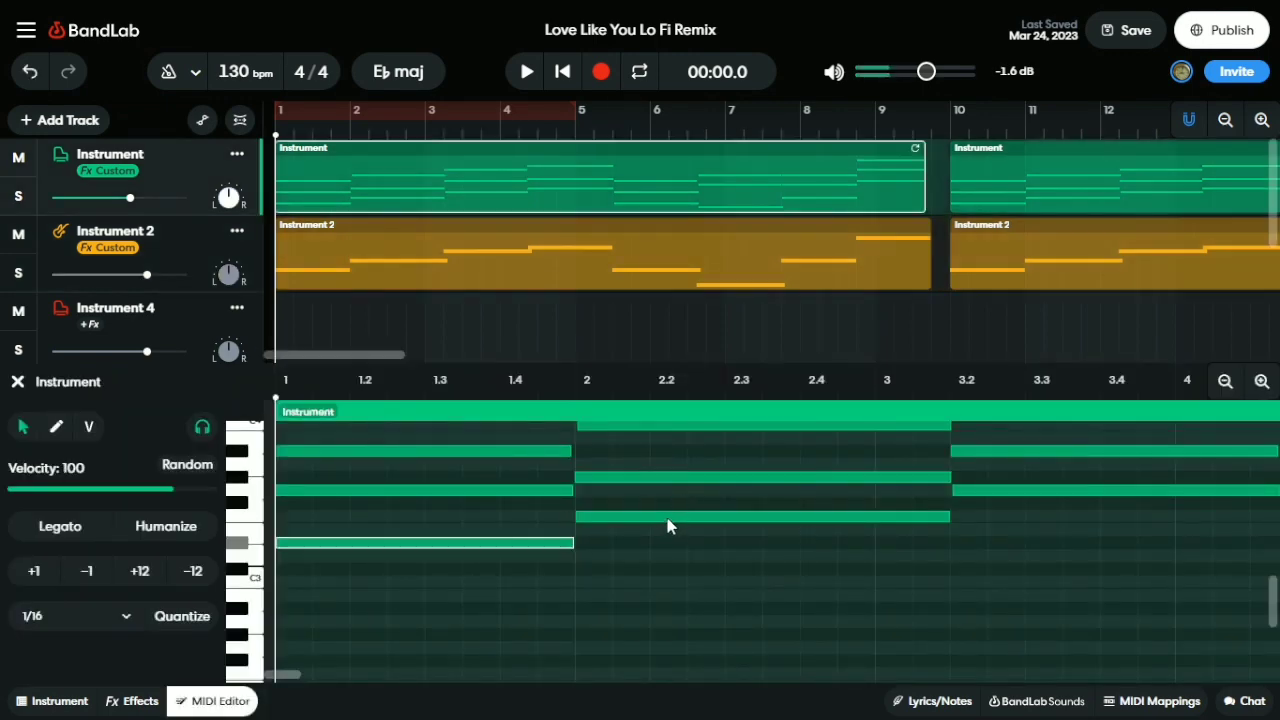
{"action": "left_click", "coordinate": [357, 560]}
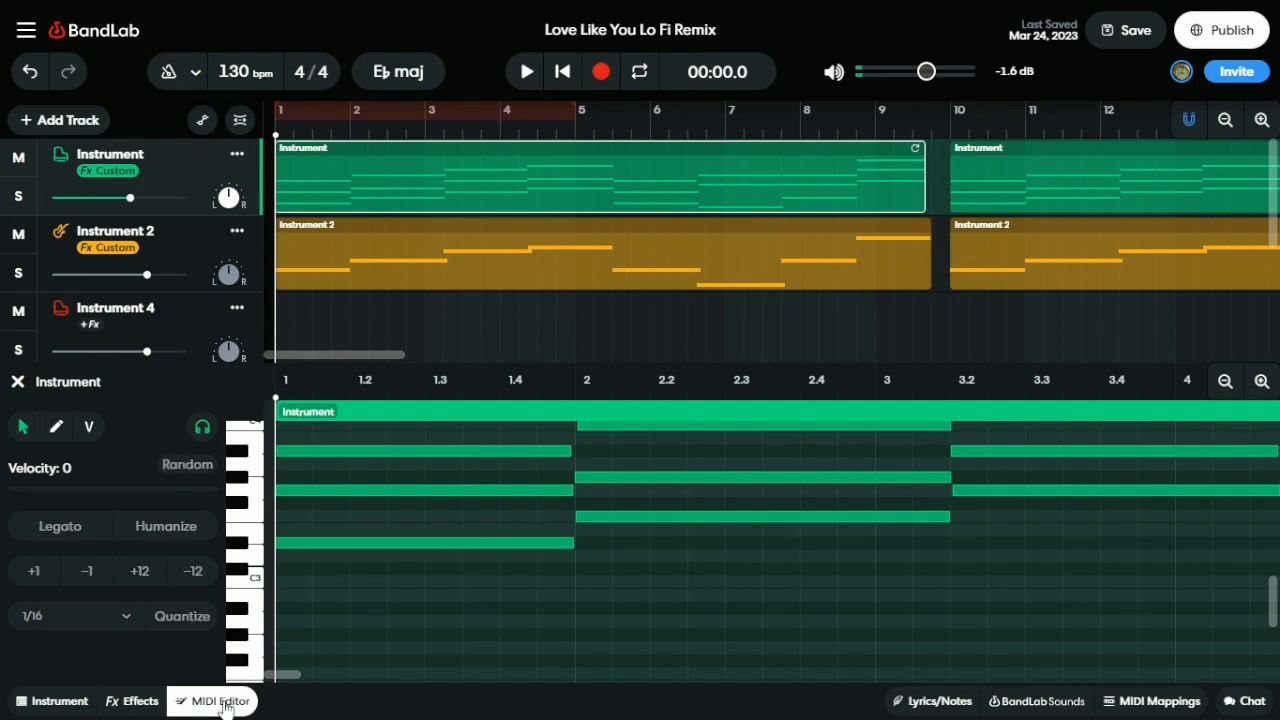
{"action": "scroll", "coordinate": [541, 528], "scroll_direction": "up", "scroll_amount": 3}
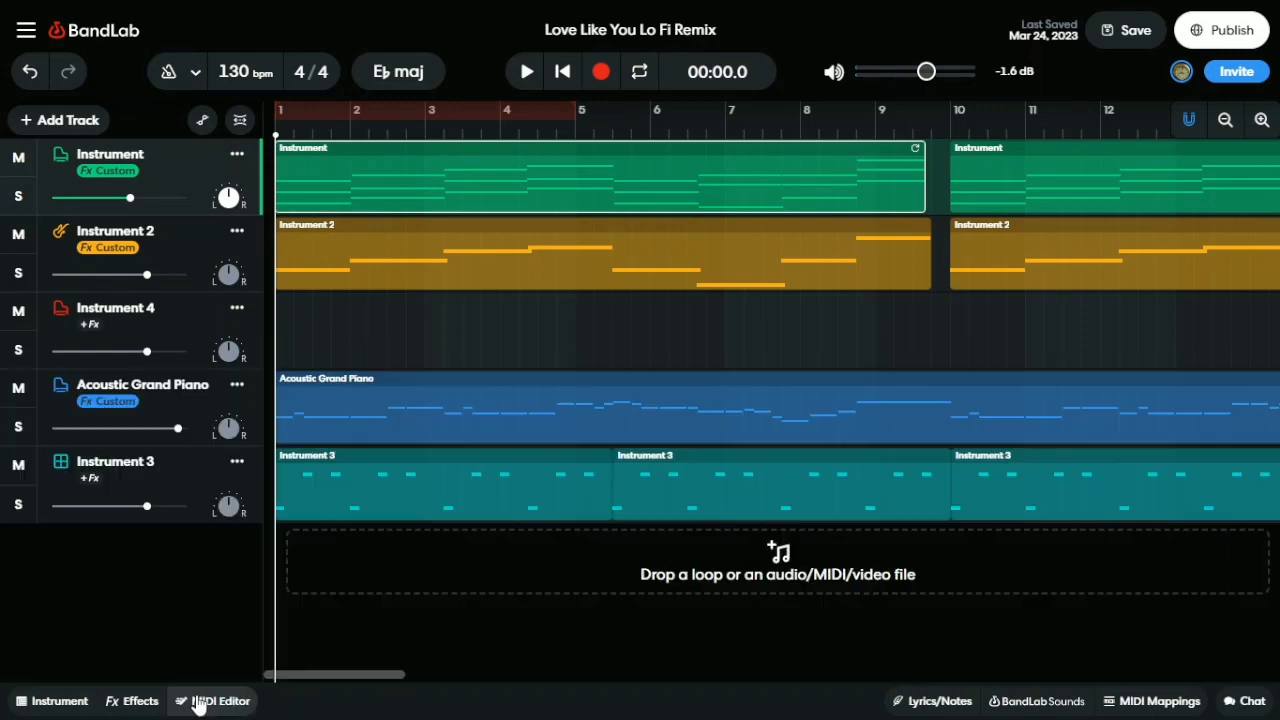
{"action": "left_click", "coordinate": [196, 702]}
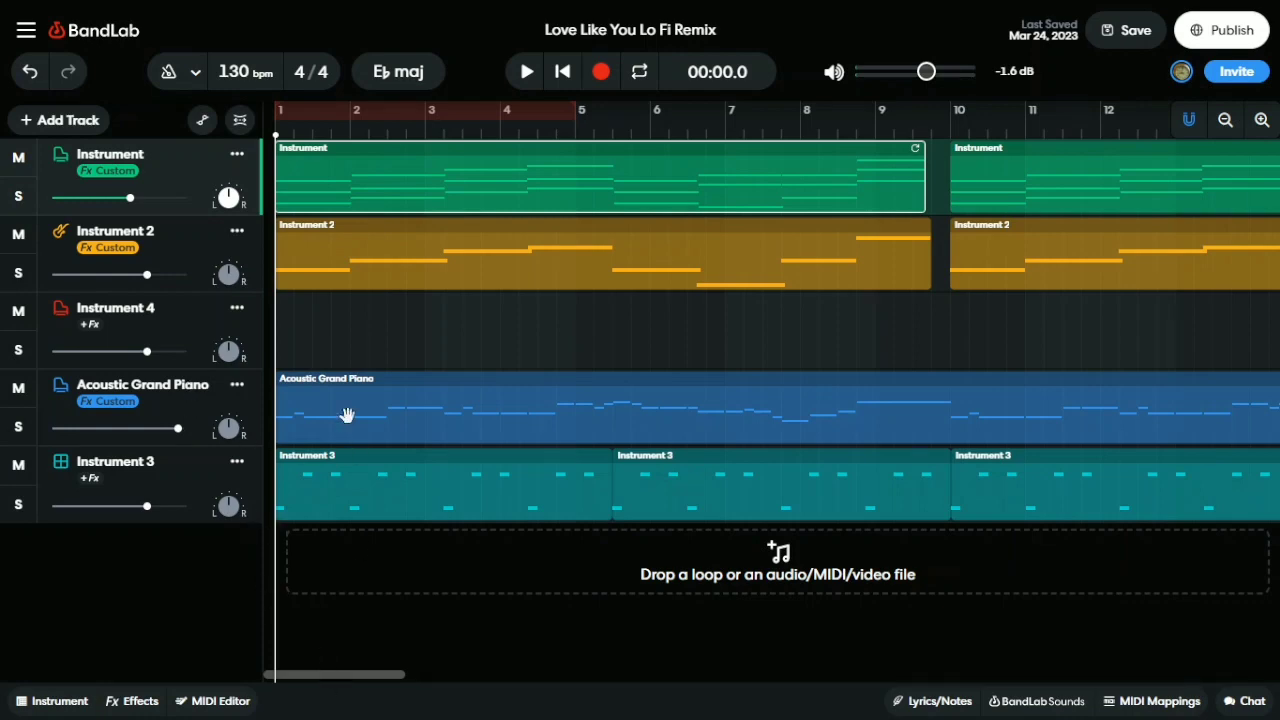
{"action": "left_click", "coordinate": [8, 428]}
{"action": "left_click", "coordinate": [529, 80]}
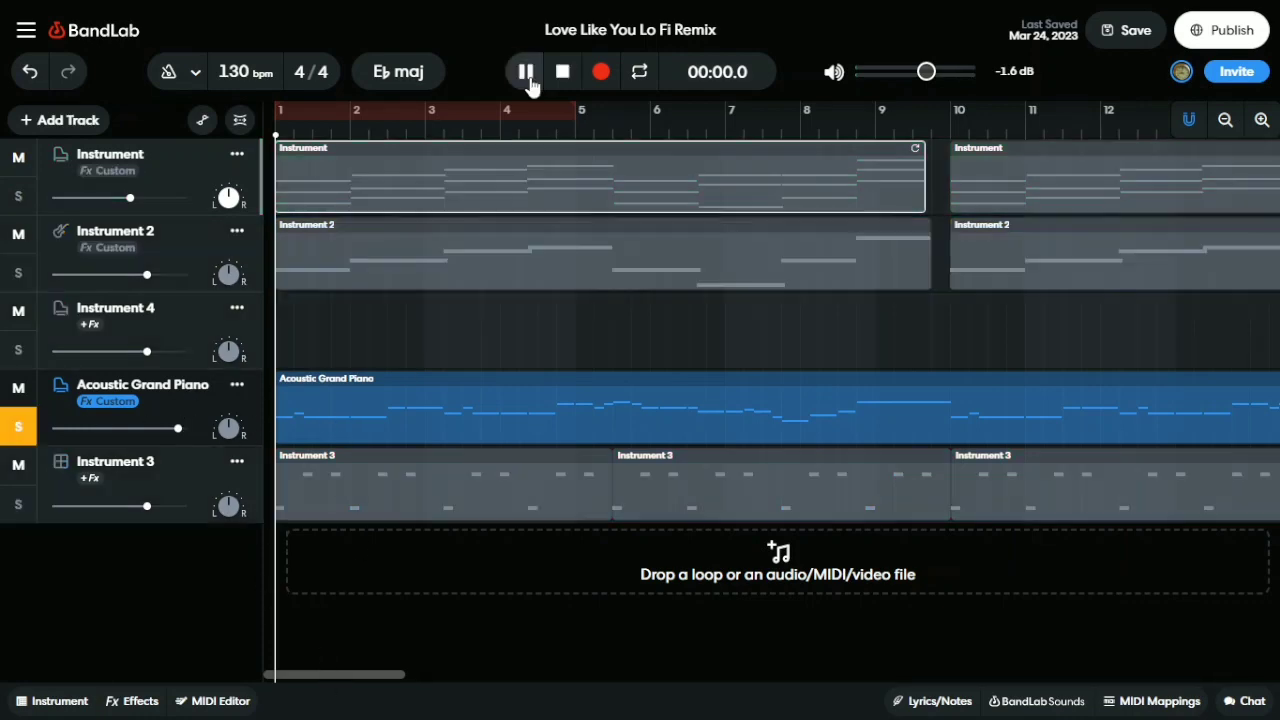
{"action": "left_click", "coordinate": [529, 80]}
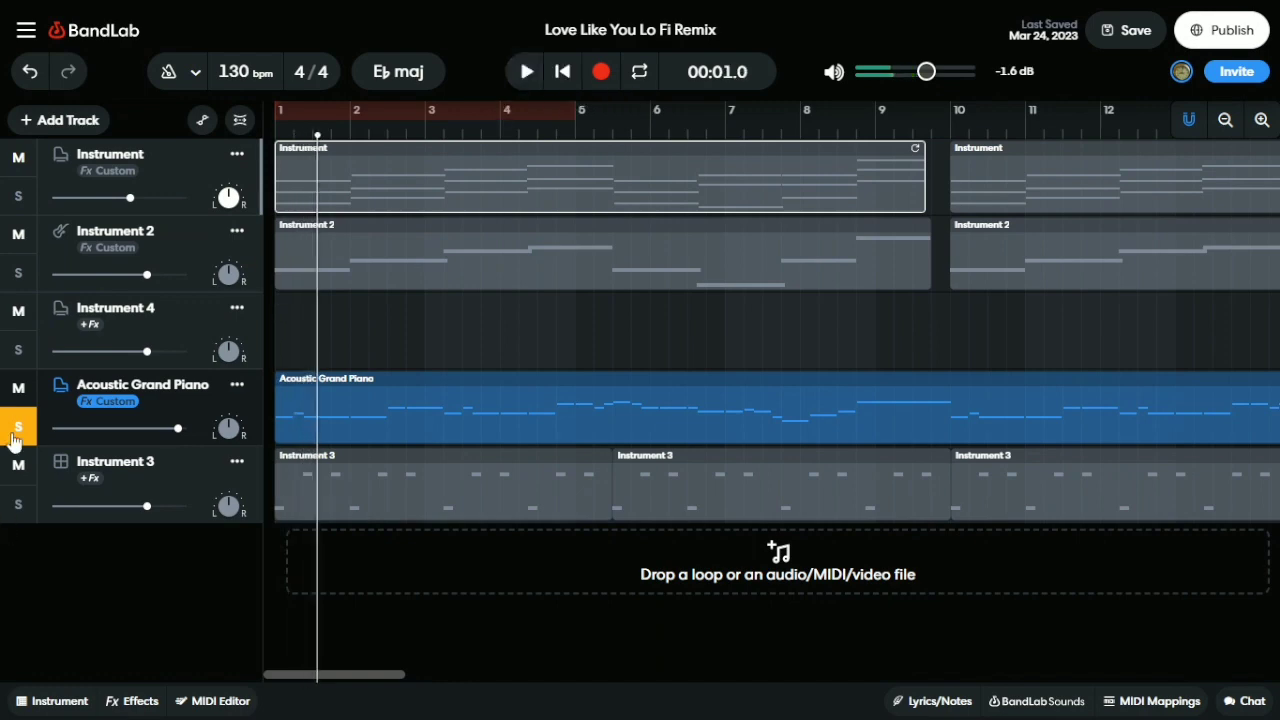
{"action": "left_click", "coordinate": [12, 430]}
{"action": "key", "text": "Return"}
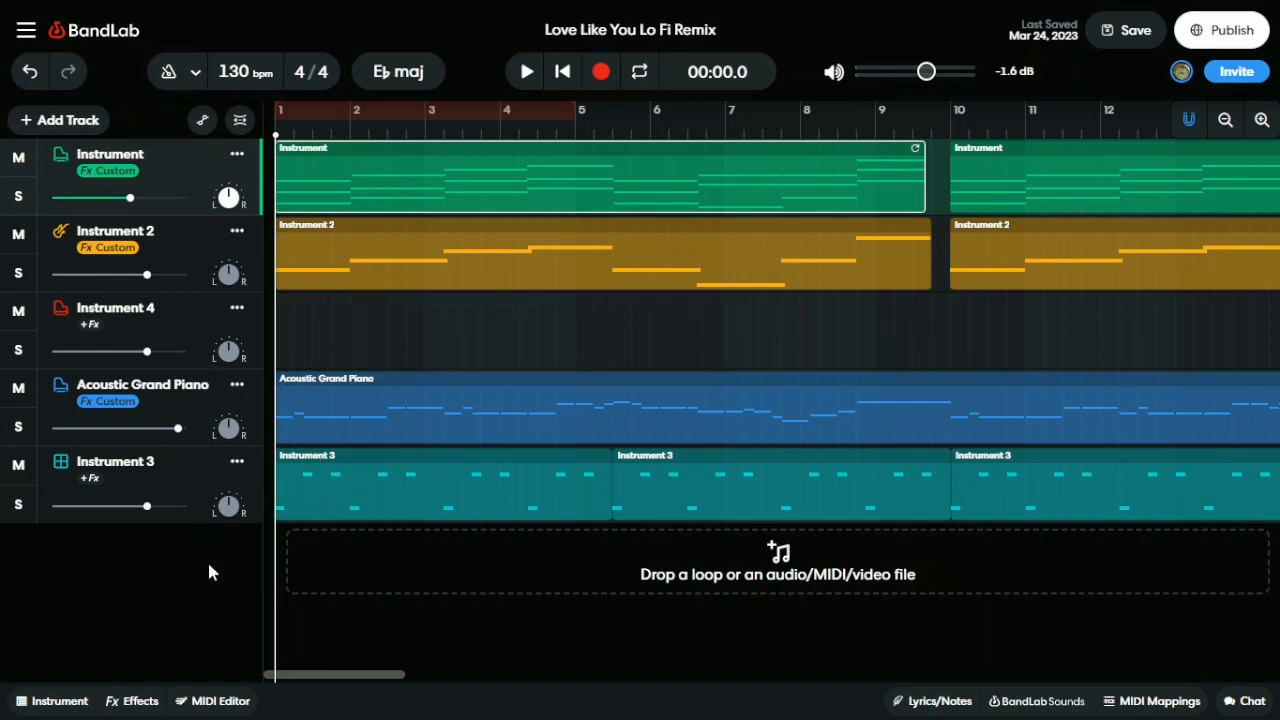
{"action": "left_click", "coordinate": [294, 483]}
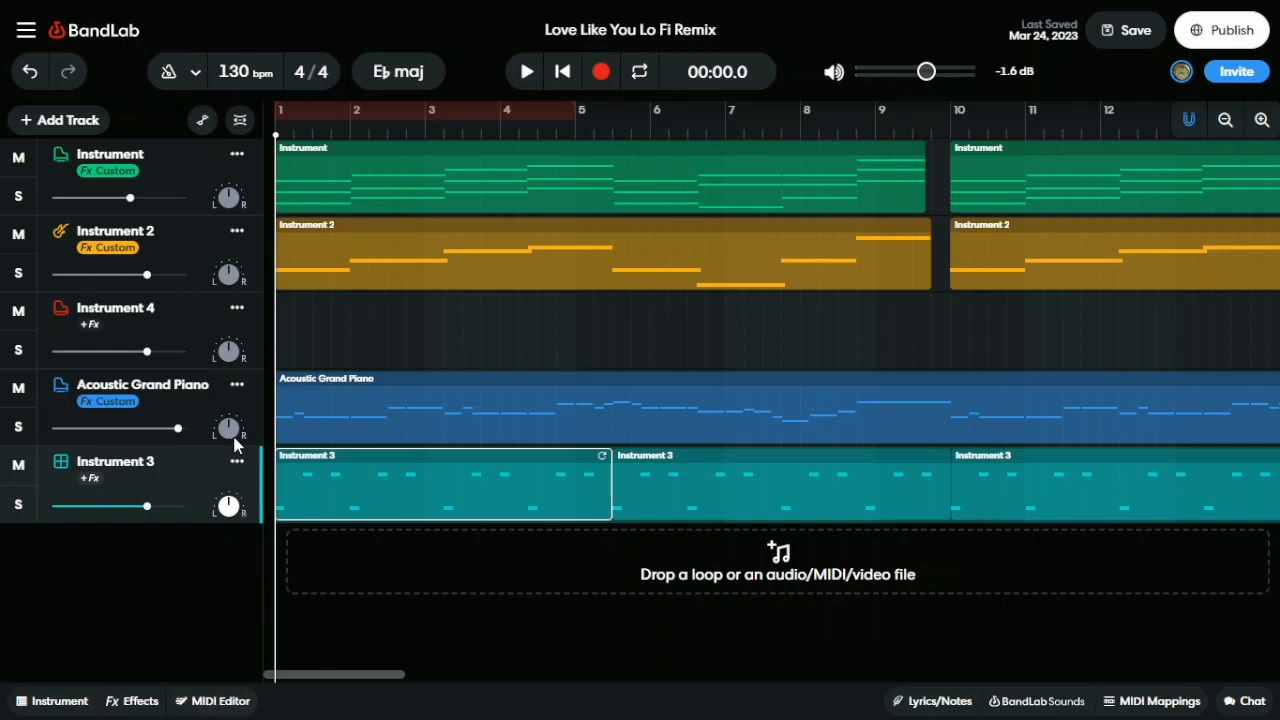
Play the five-track mix, pausing at 00:16.5, then switch over to OBS Studio
{"action": "left_click", "coordinate": [524, 72]}
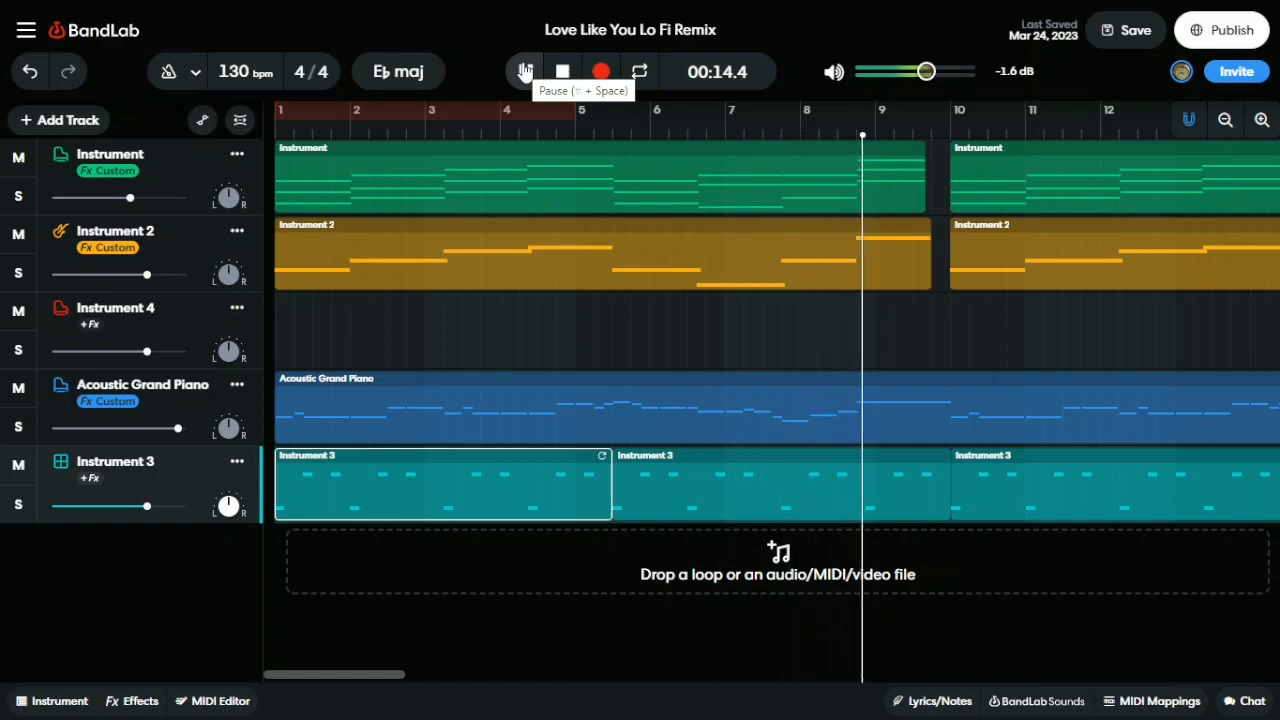
{"action": "left_click", "coordinate": [524, 71]}
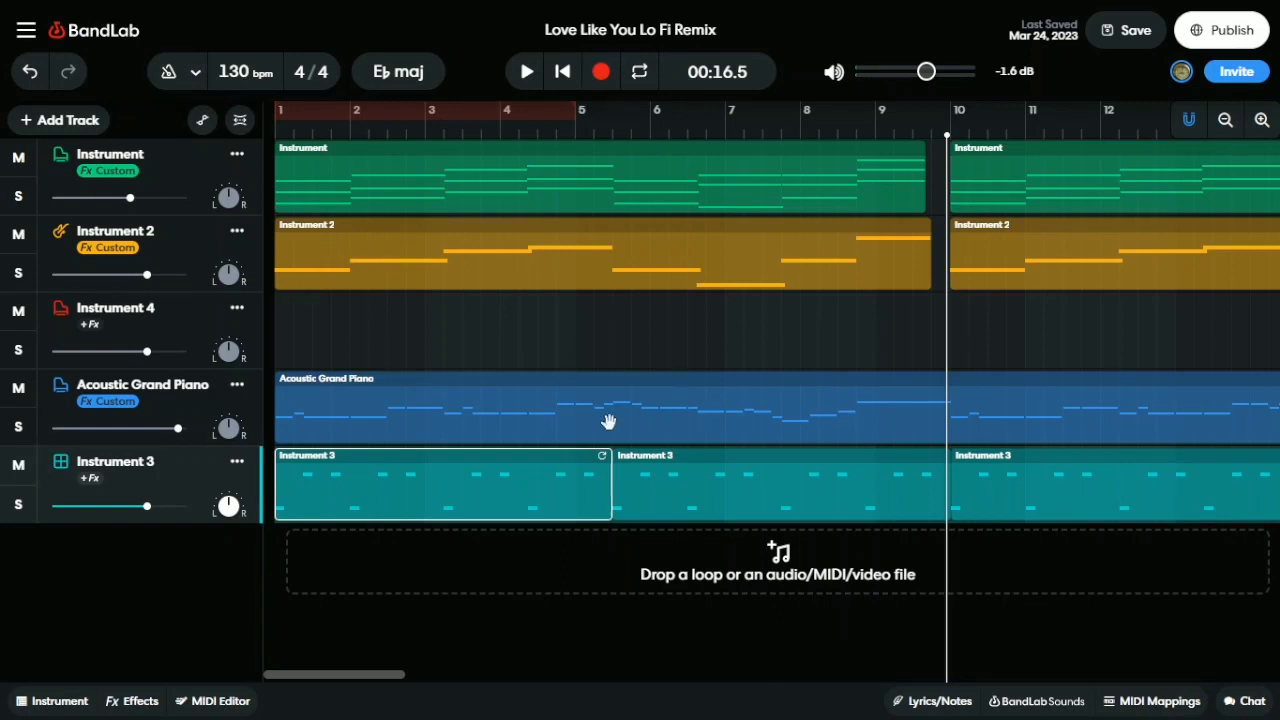
{"action": "left_click_drag", "start_coordinate": [343, 678], "coordinate": [293, 616]}
{"action": "key", "text": "alt+Tab"}
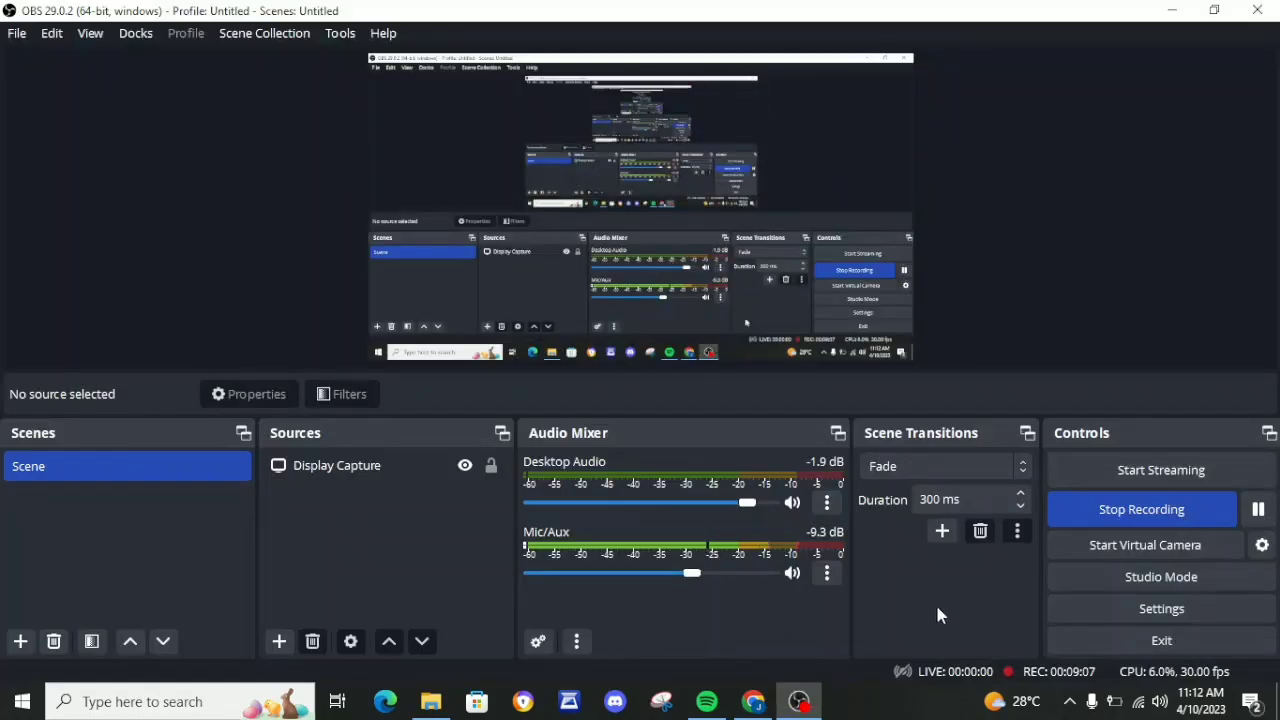